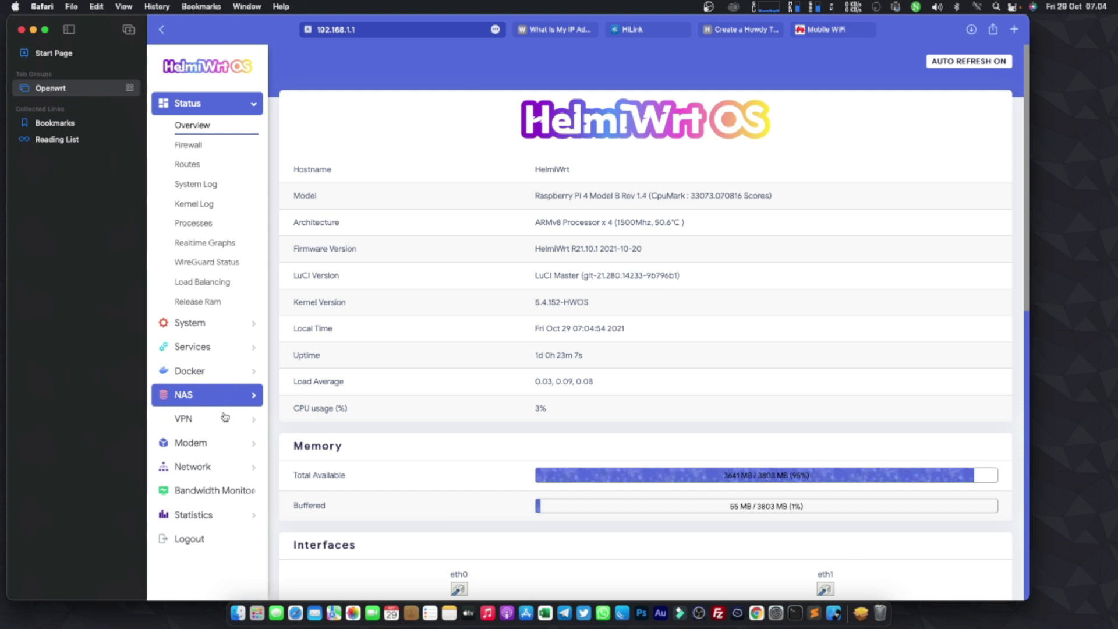
- Tick Enabled in NAS > Aria2 Settings, then save and apply the configuration
{"action": "left_click", "coordinate": [224, 393]}
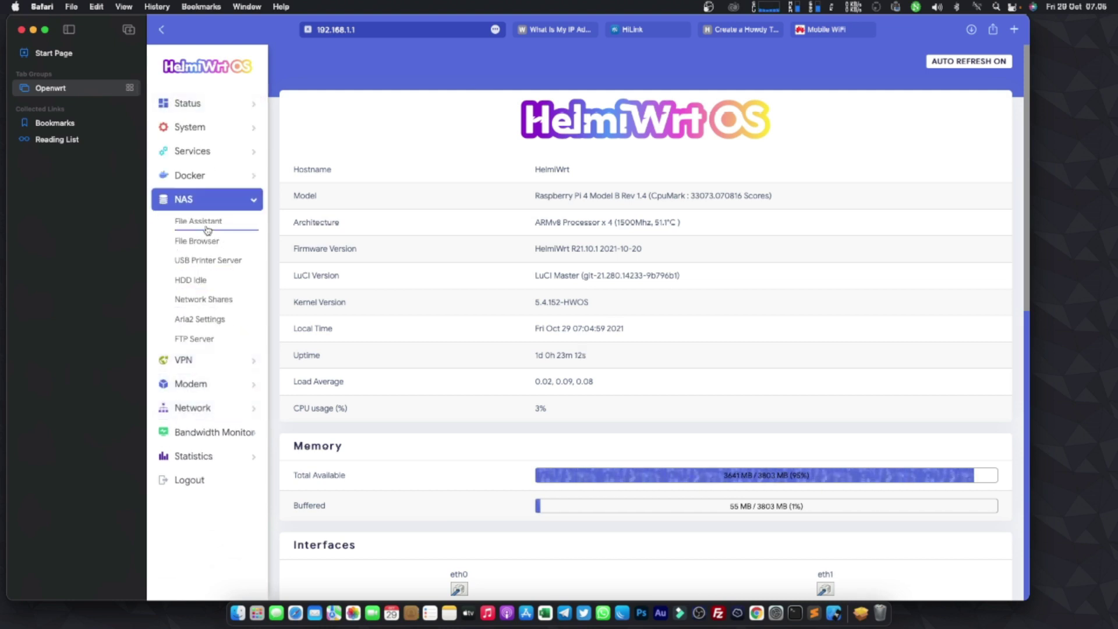
{"action": "left_click", "coordinate": [190, 325]}
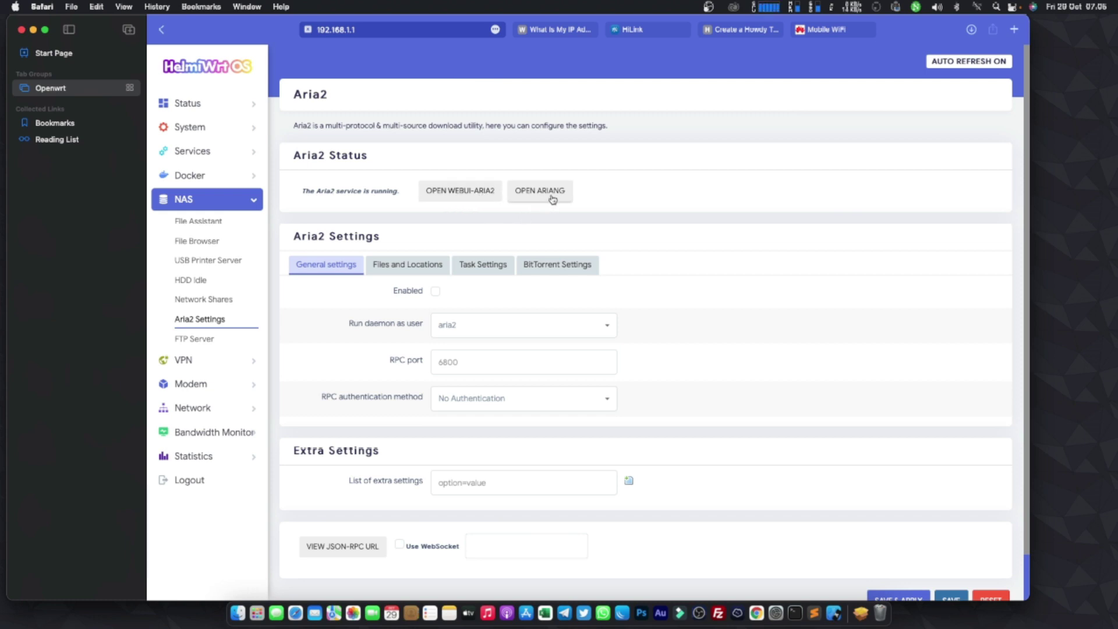
{"action": "left_click", "coordinate": [434, 293]}
{"action": "scroll", "coordinate": [464, 320], "scroll_direction": "down", "scroll_amount": 2}
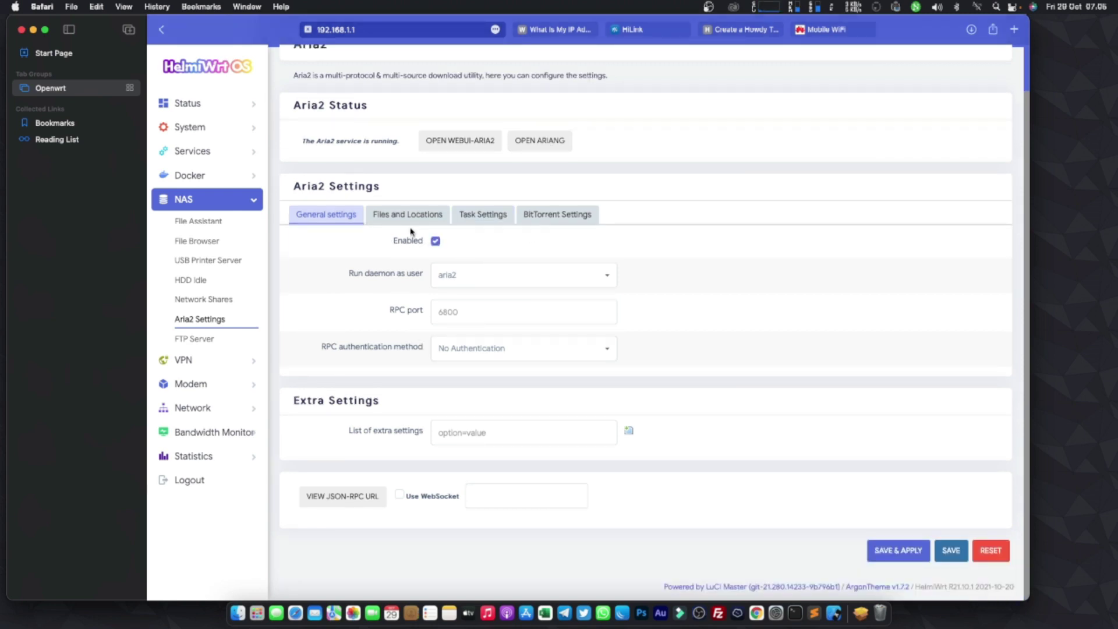
{"action": "left_click", "coordinate": [871, 549]}
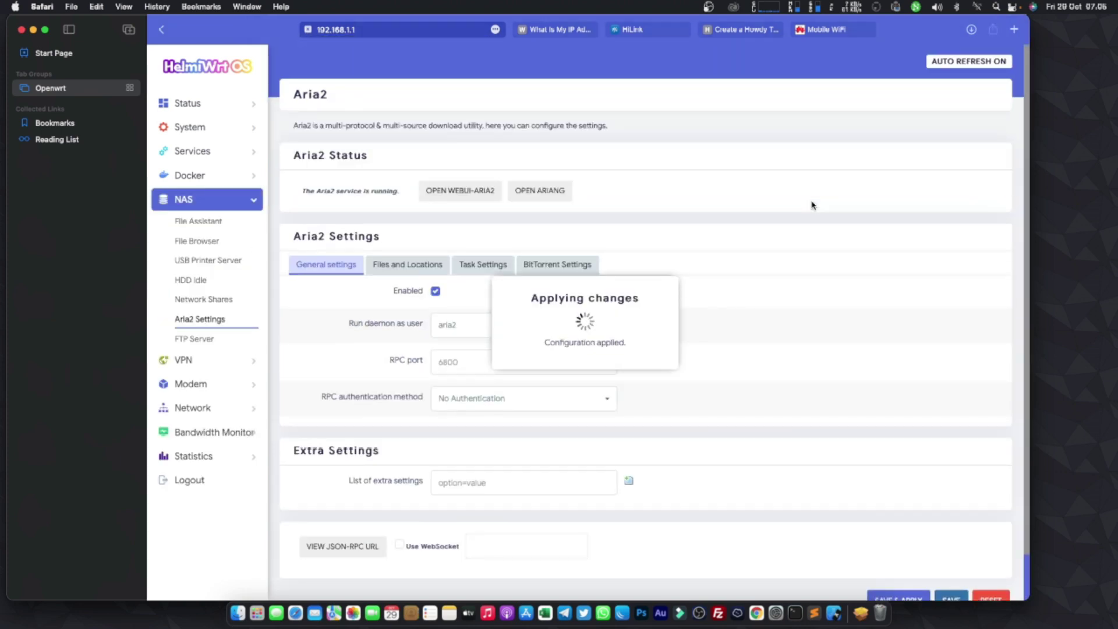
- Open the Aria2 WebUI and the AriaNg interfaces in new browser tabs
{"action": "left_click", "coordinate": [440, 192]}
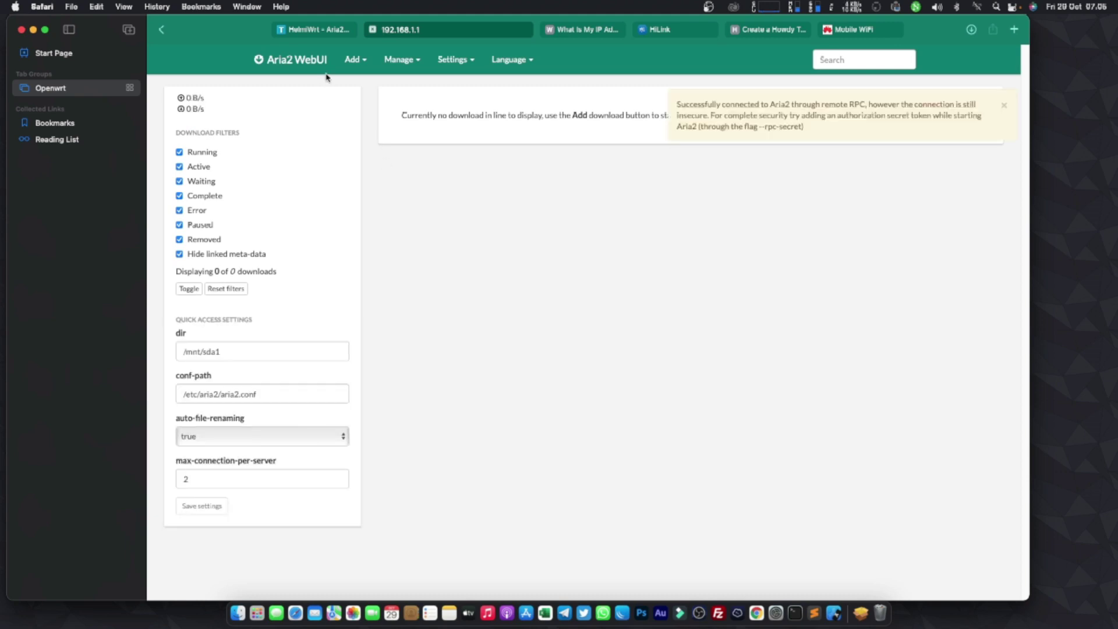
{"action": "left_click", "coordinate": [320, 30]}
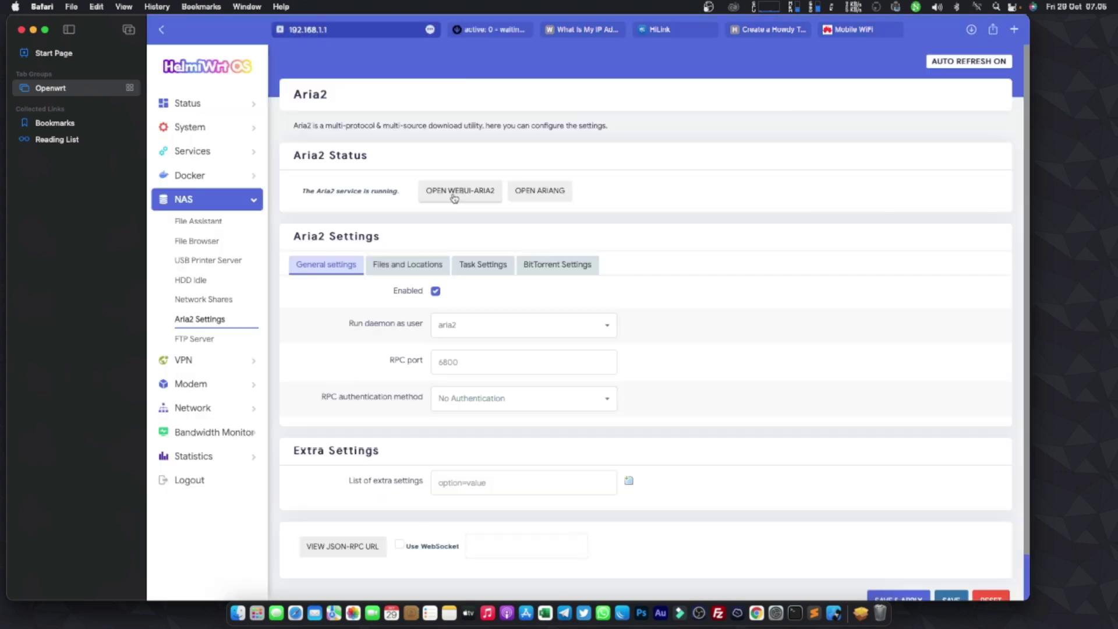
{"action": "left_click", "coordinate": [484, 30]}
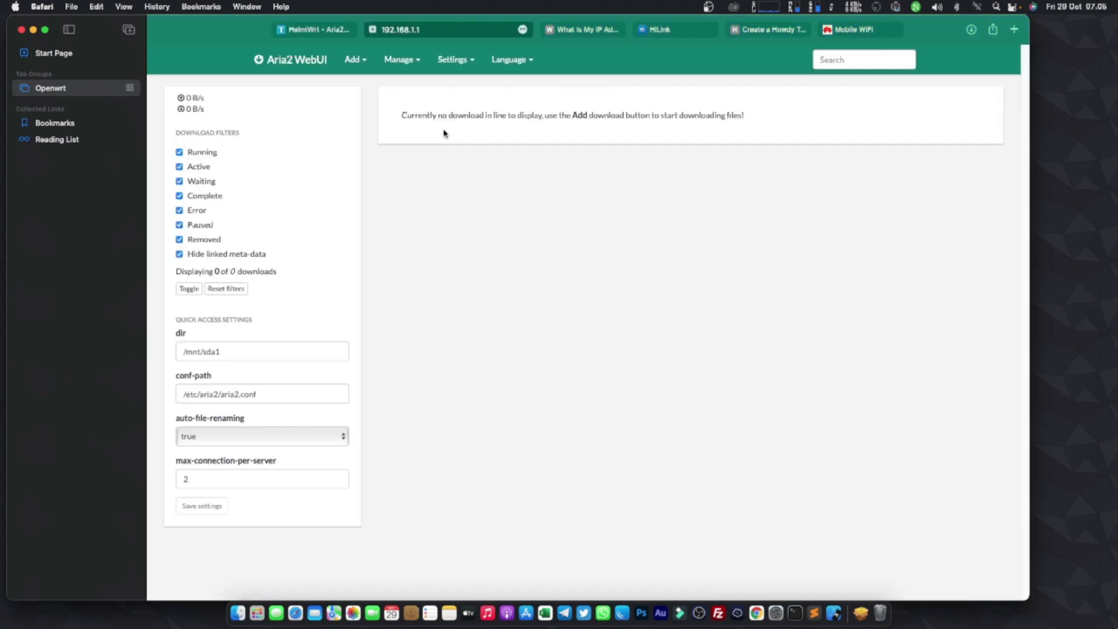
{"action": "left_click", "coordinate": [316, 25]}
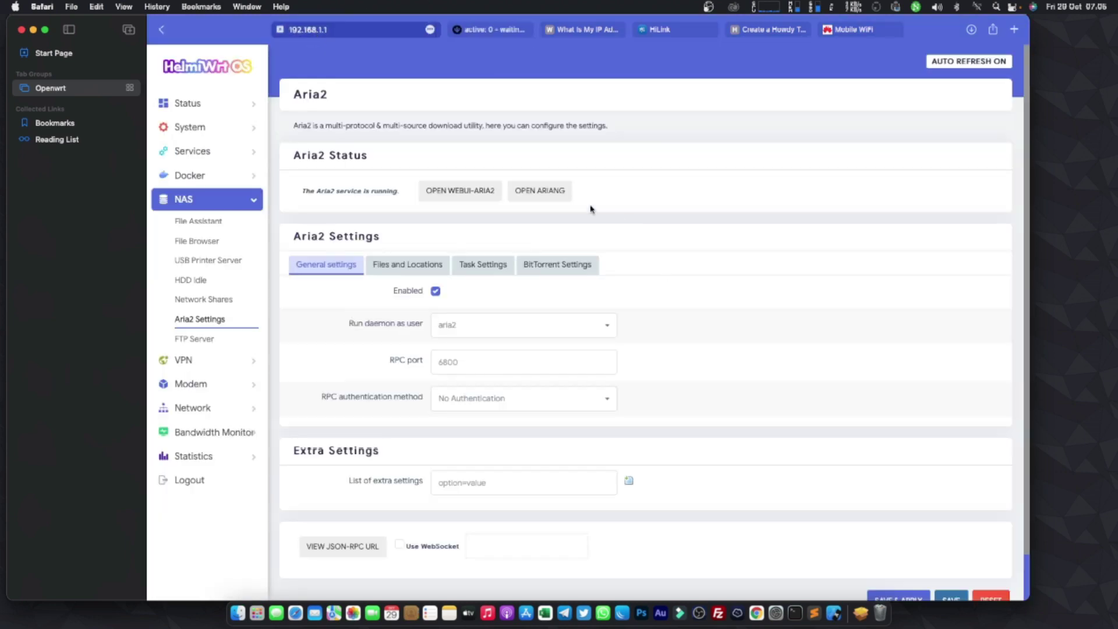
{"action": "left_click", "coordinate": [540, 198]}
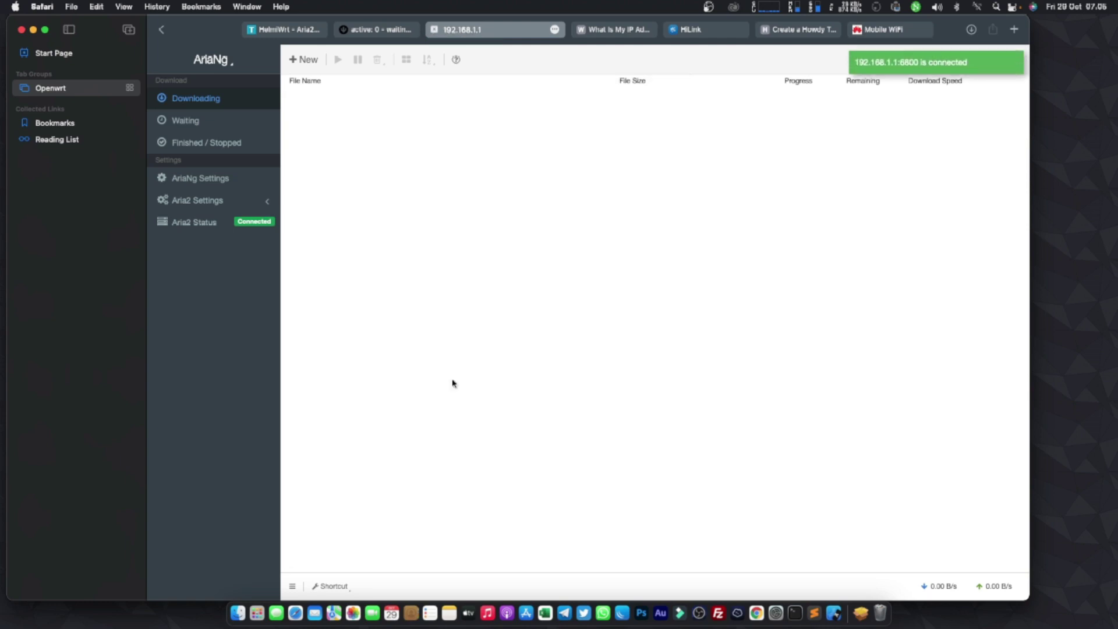
- Compare the Aria2 WebUI and AriaNg tabs, then close the Aria2 WebUI tab
{"action": "left_click", "coordinate": [373, 29]}
{"action": "left_click", "coordinate": [523, 36]}
{"action": "left_click", "coordinate": [385, 35]}
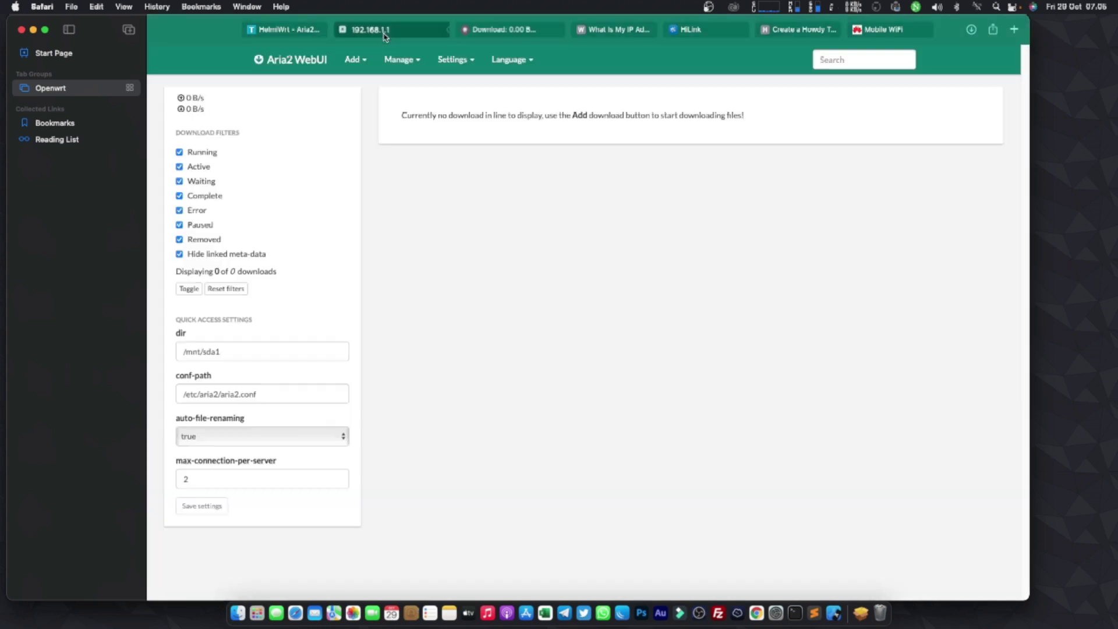
{"action": "left_click", "coordinate": [516, 37]}
{"action": "left_click", "coordinate": [384, 30]}
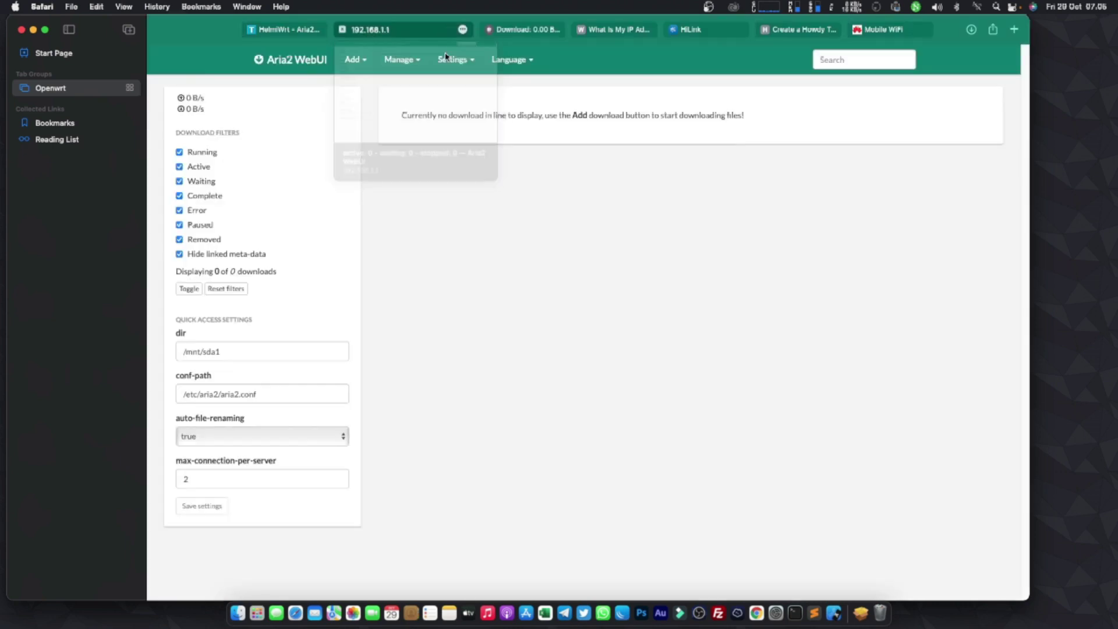
{"action": "left_click", "coordinate": [343, 30]}
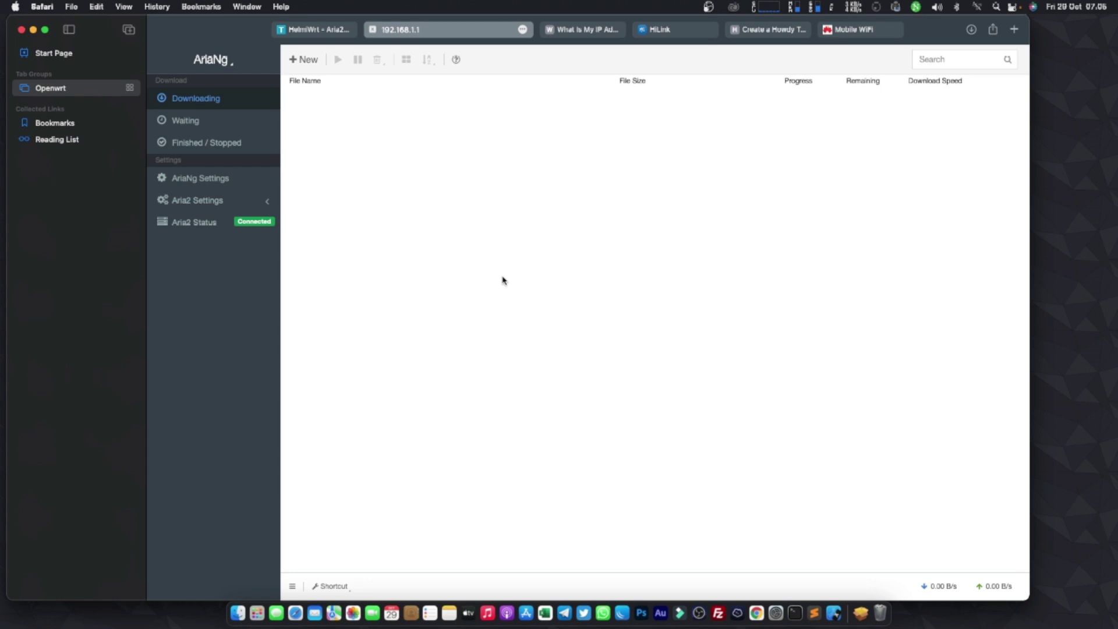
- Back in the router's Aria2 settings, bring up the Files and Locations section
{"action": "left_click", "coordinate": [319, 30]}
{"action": "scroll", "coordinate": [455, 428], "scroll_direction": "down", "scroll_amount": 1}
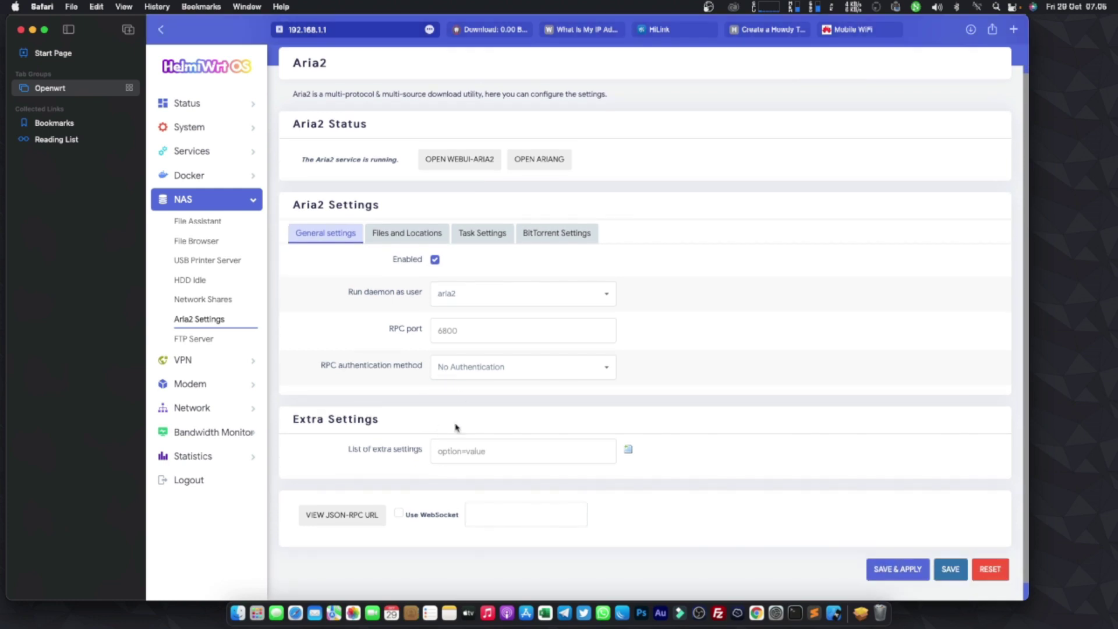
{"action": "left_click", "coordinate": [422, 236]}
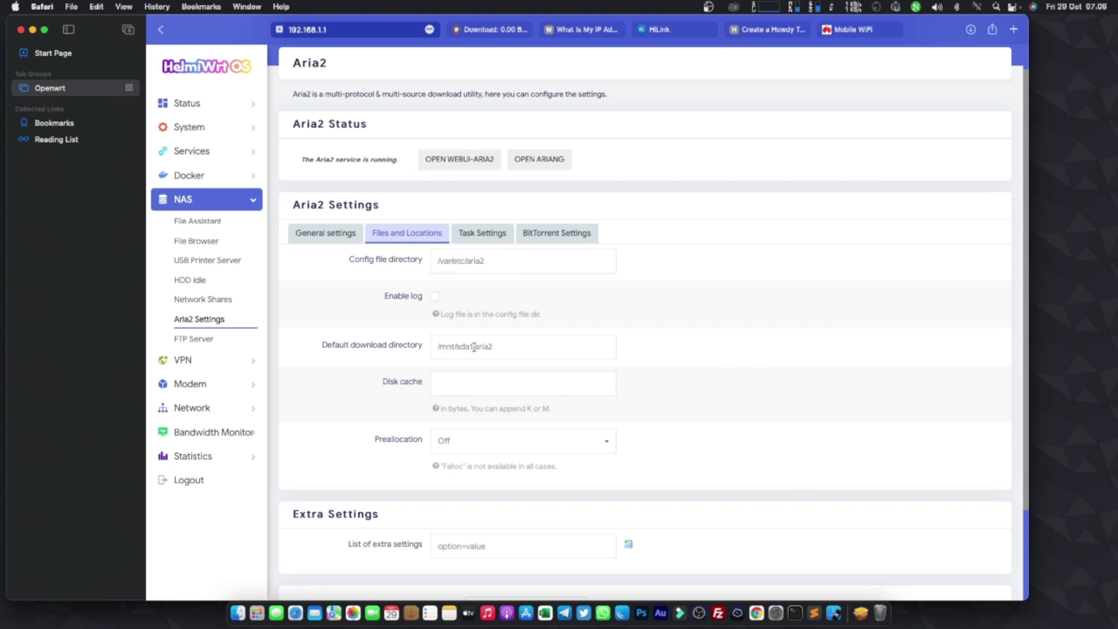
- Check that the default download directory is /mnt/sda1/aria2, then return to AriaNg's download list
{"action": "scroll", "coordinate": [473, 347], "scroll_direction": "down", "scroll_amount": 3}
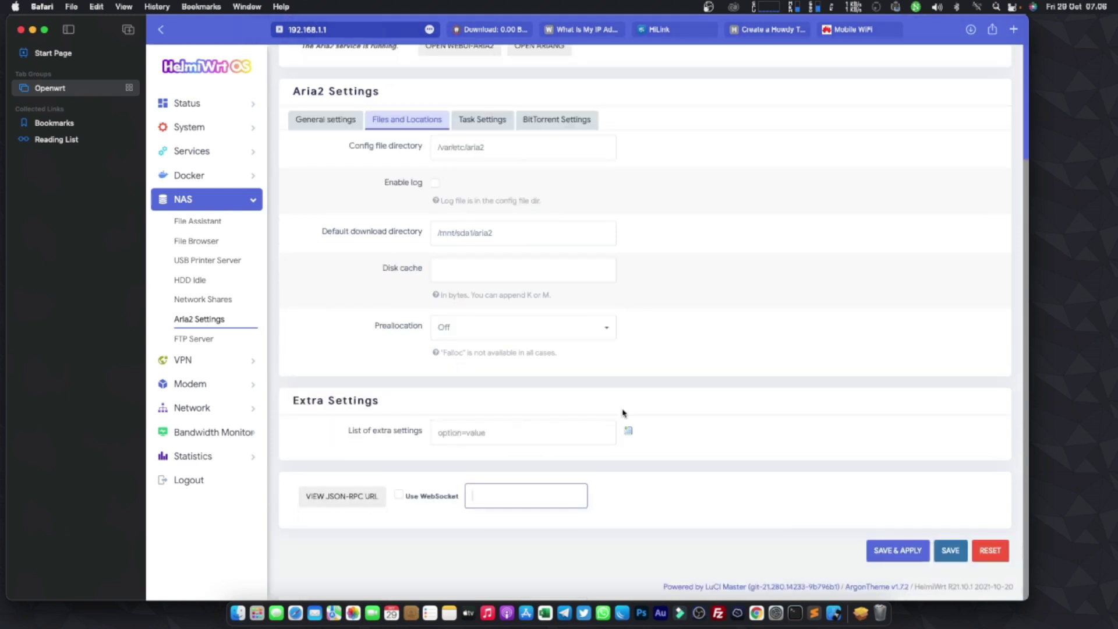
{"action": "scroll", "coordinate": [513, 175], "scroll_direction": "up", "scroll_amount": 1}
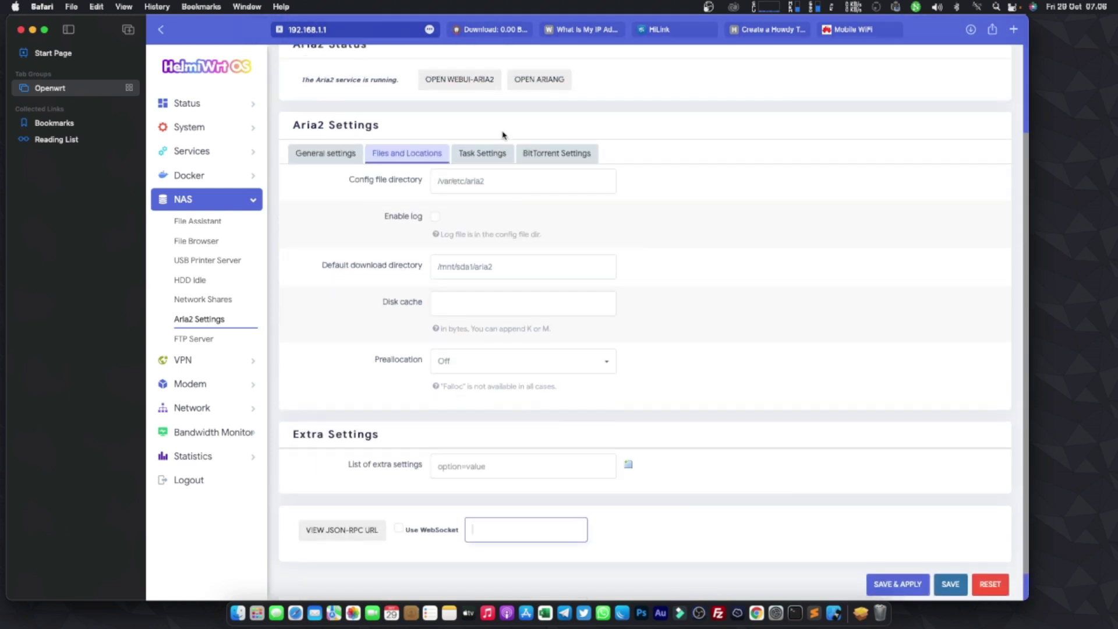
{"action": "left_click", "coordinate": [490, 26]}
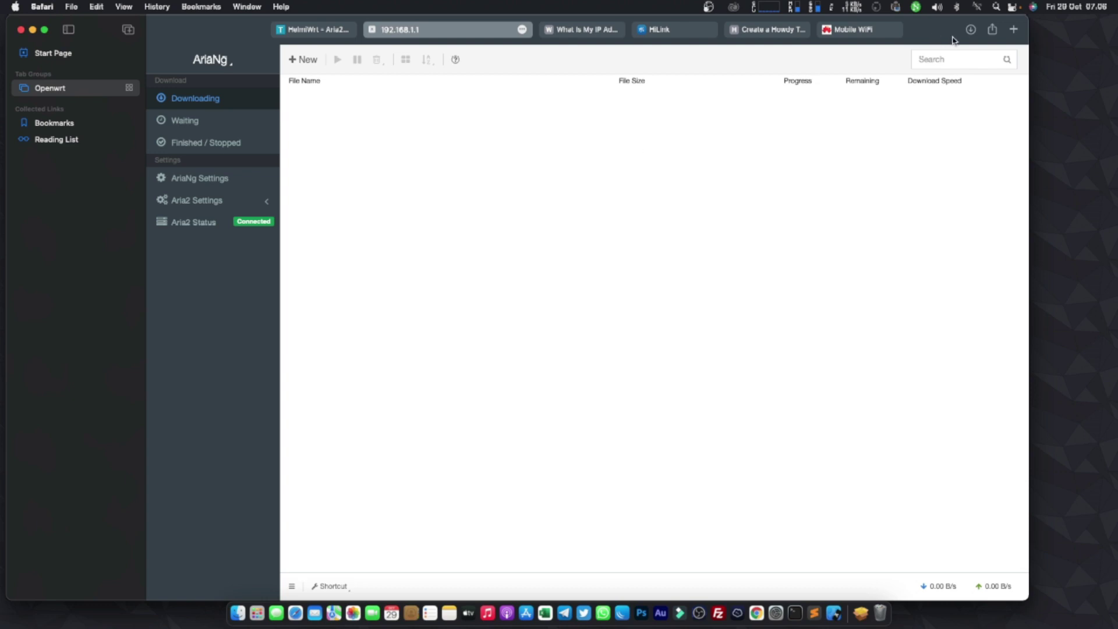
- Search Google for 'linux mint' and open the Linux Mint 20.2 "Uma" download page
{"action": "left_click", "coordinate": [1012, 31]}
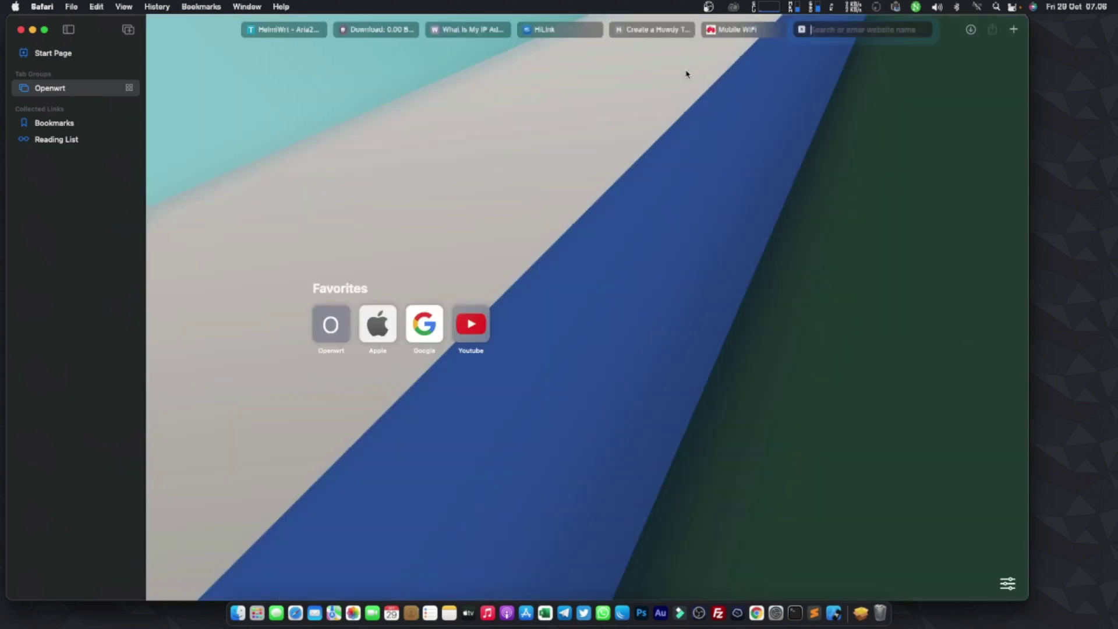
{"action": "type", "text": "l"}
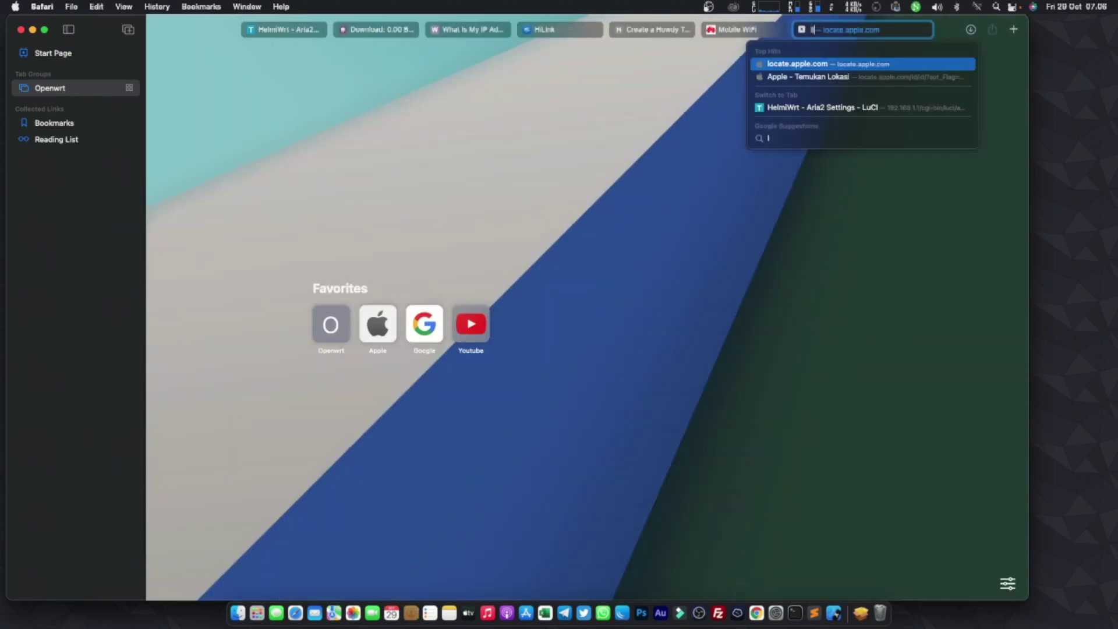
{"action": "type", "text": "inux"}
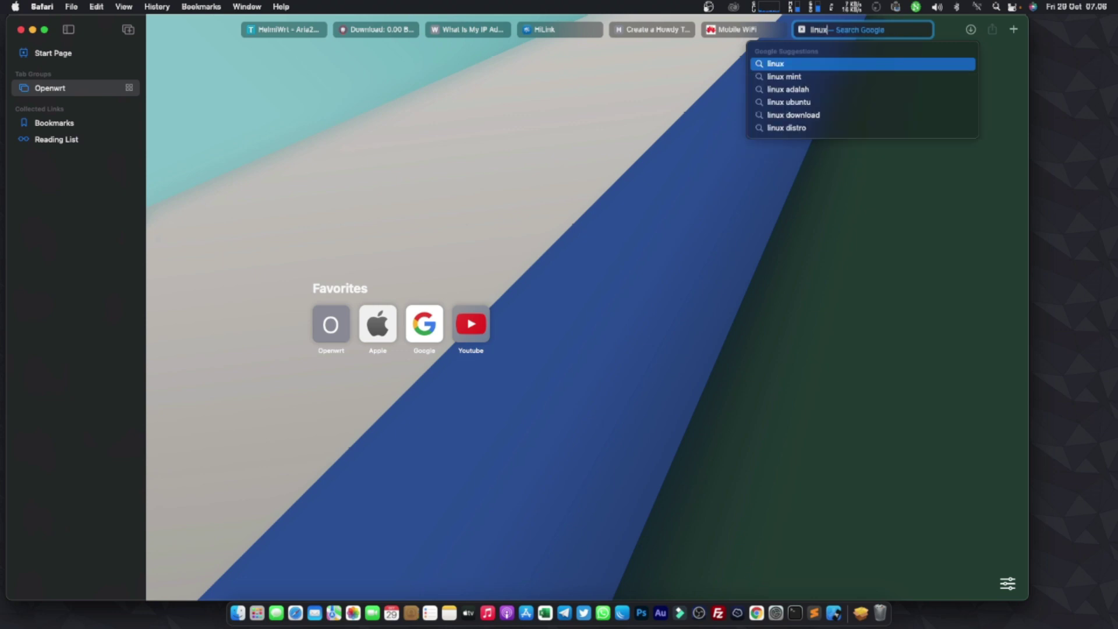
{"action": "key", "text": "Return"}
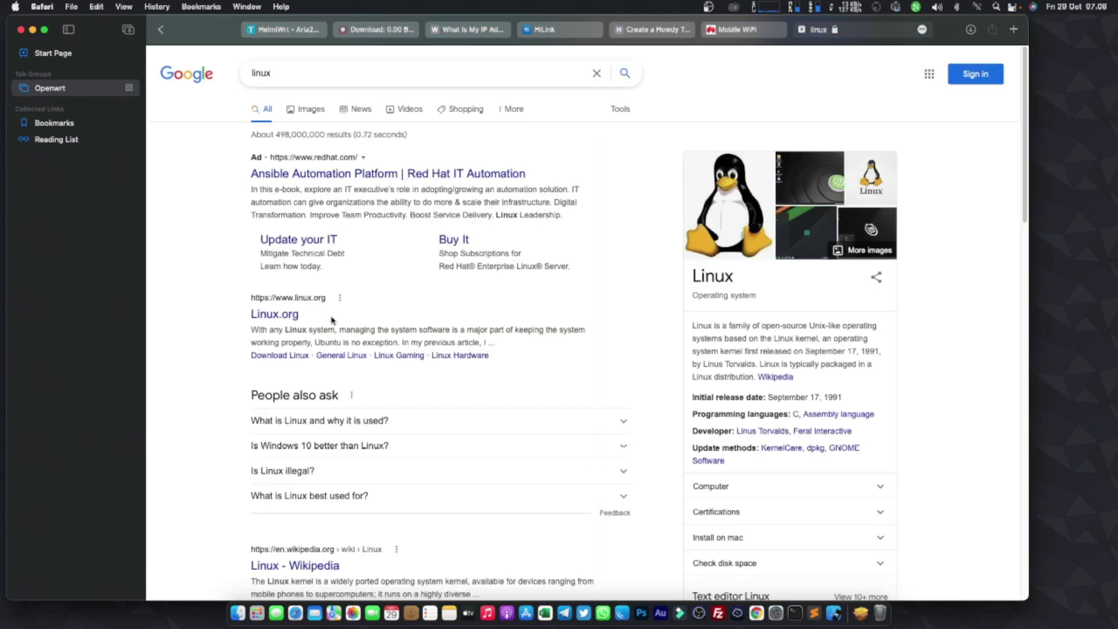
{"action": "left_click", "coordinate": [326, 69]}
{"action": "type", "text": "mint"}
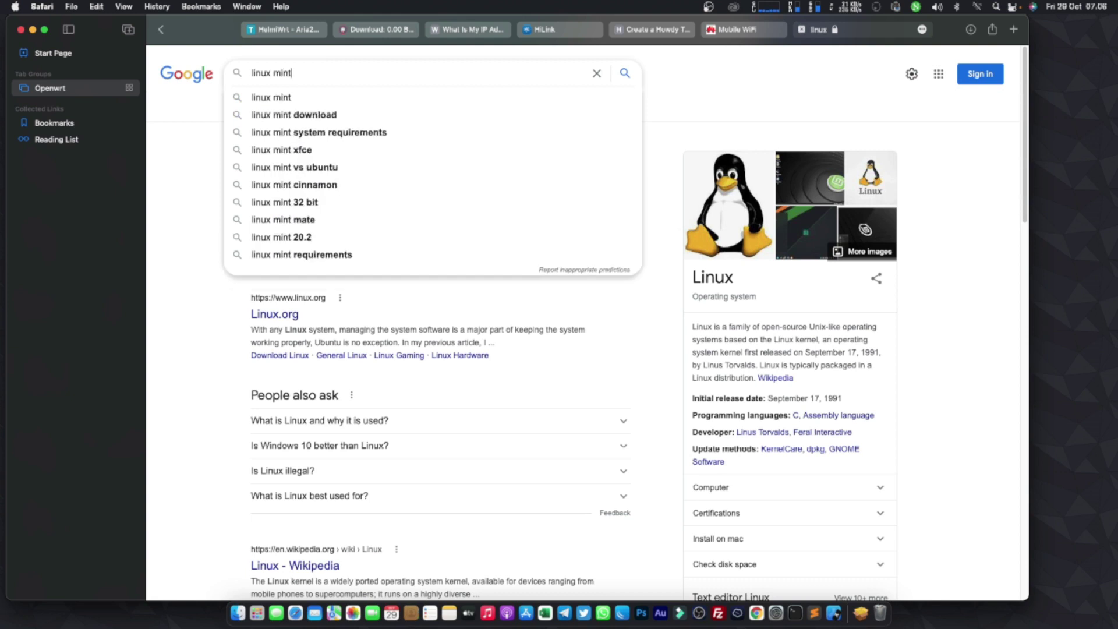
{"action": "key", "text": "Return"}
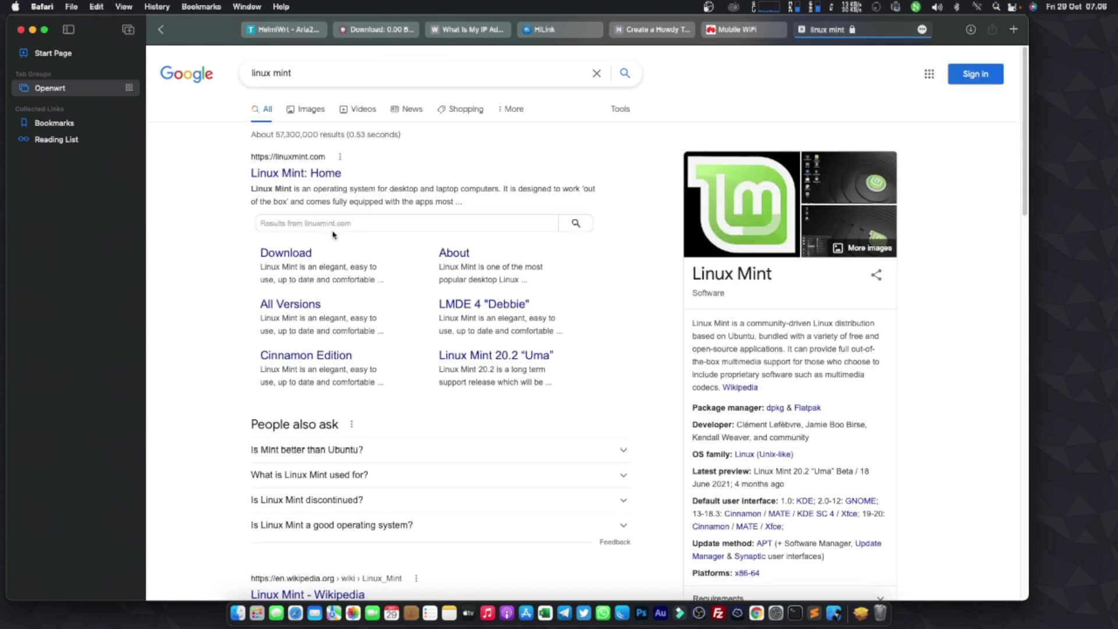
{"action": "left_click", "coordinate": [295, 258]}
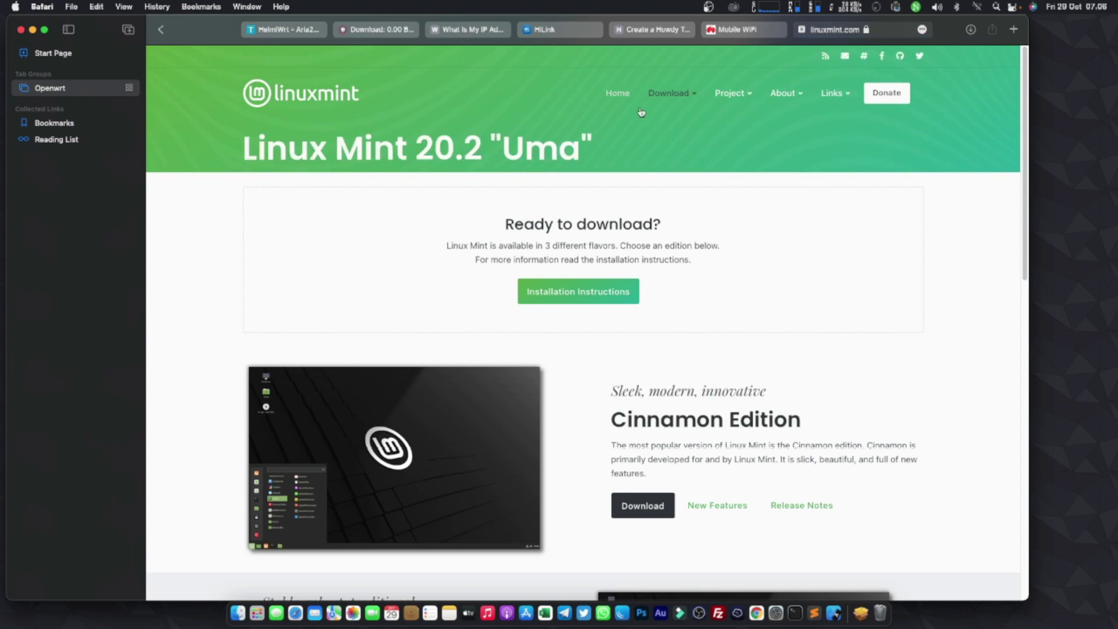
- Open the 64-bit Cinnamon Edition mirrors and start the ISO download from LayerOnline
{"action": "mouse_move", "coordinate": [675, 114]}
{"action": "scroll", "coordinate": [641, 245], "scroll_direction": "down", "scroll_amount": 4}
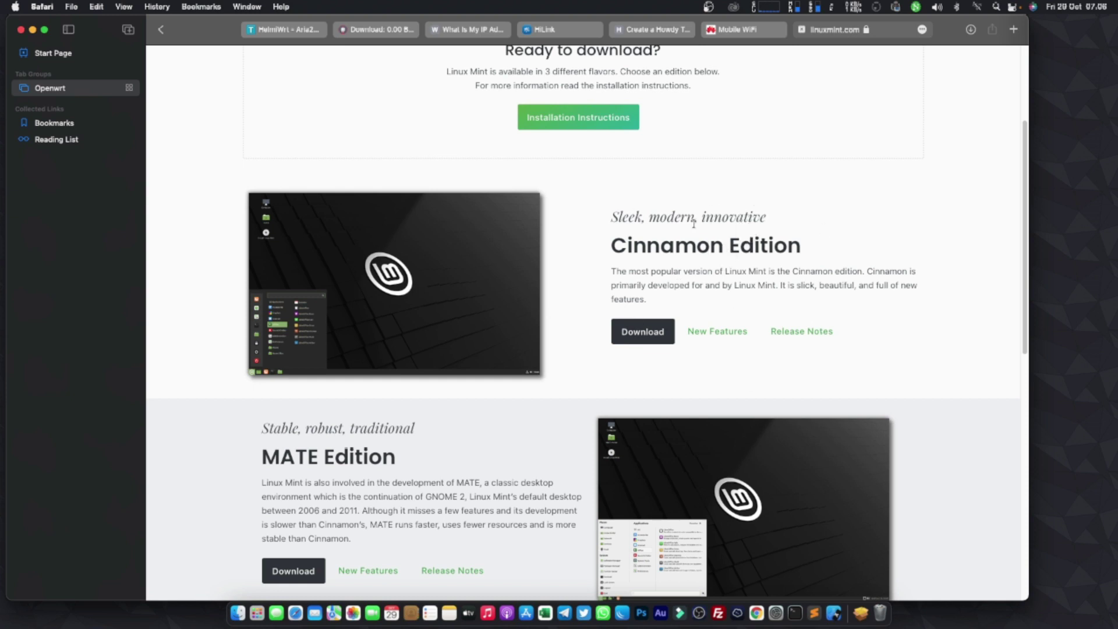
{"action": "left_click", "coordinate": [643, 332]}
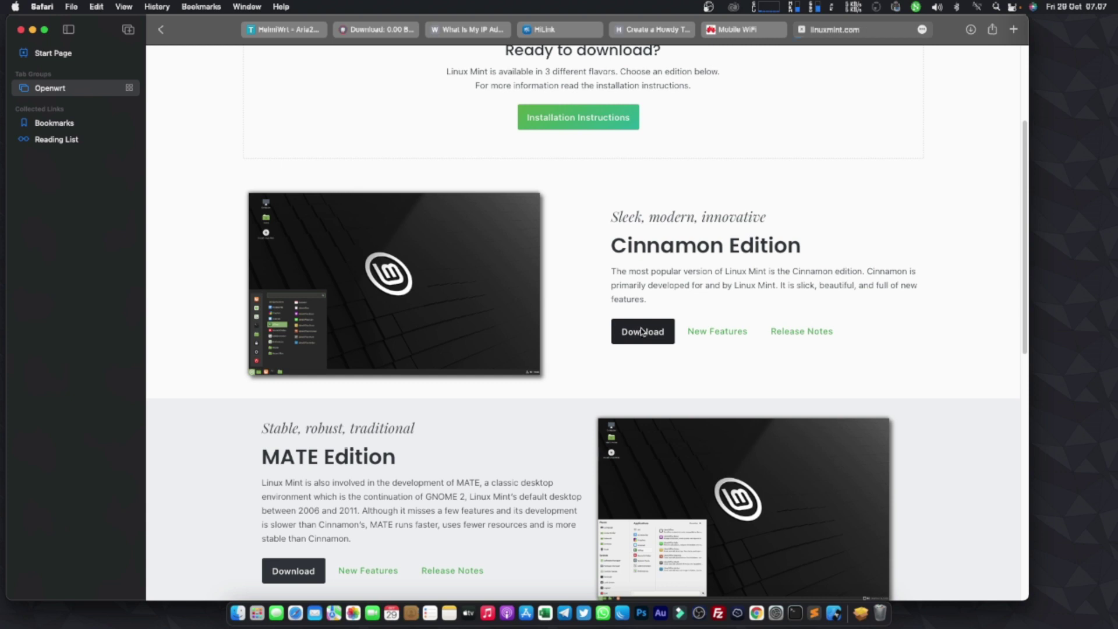
{"action": "scroll", "coordinate": [639, 327], "scroll_direction": "down", "scroll_amount": 10}
{"action": "scroll", "coordinate": [560, 289], "scroll_direction": "down", "scroll_amount": 2}
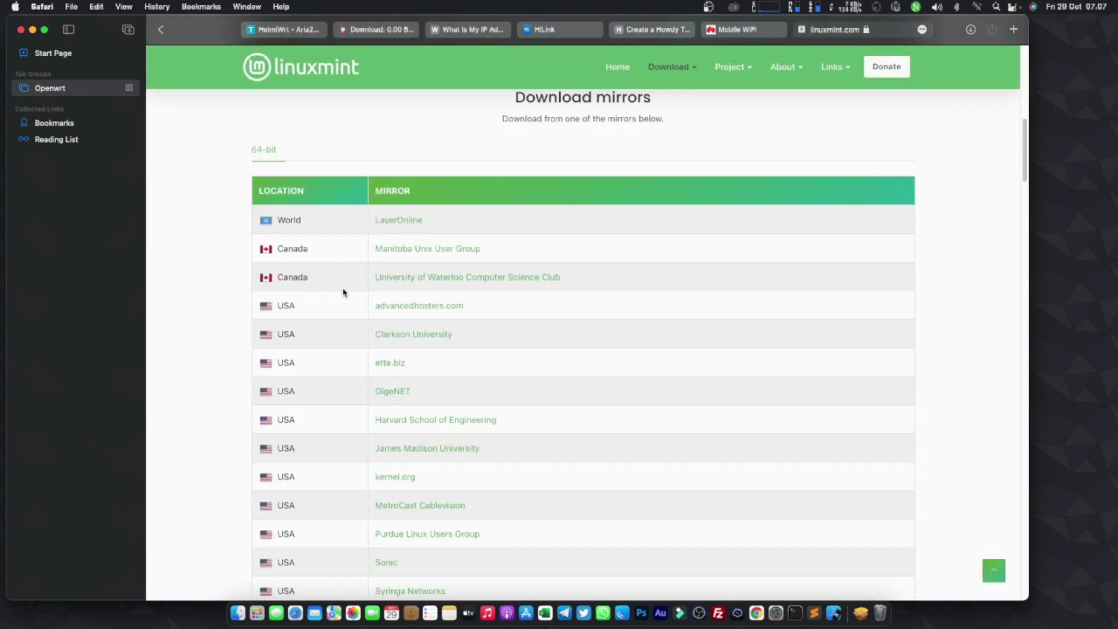
{"action": "left_click", "coordinate": [401, 222]}
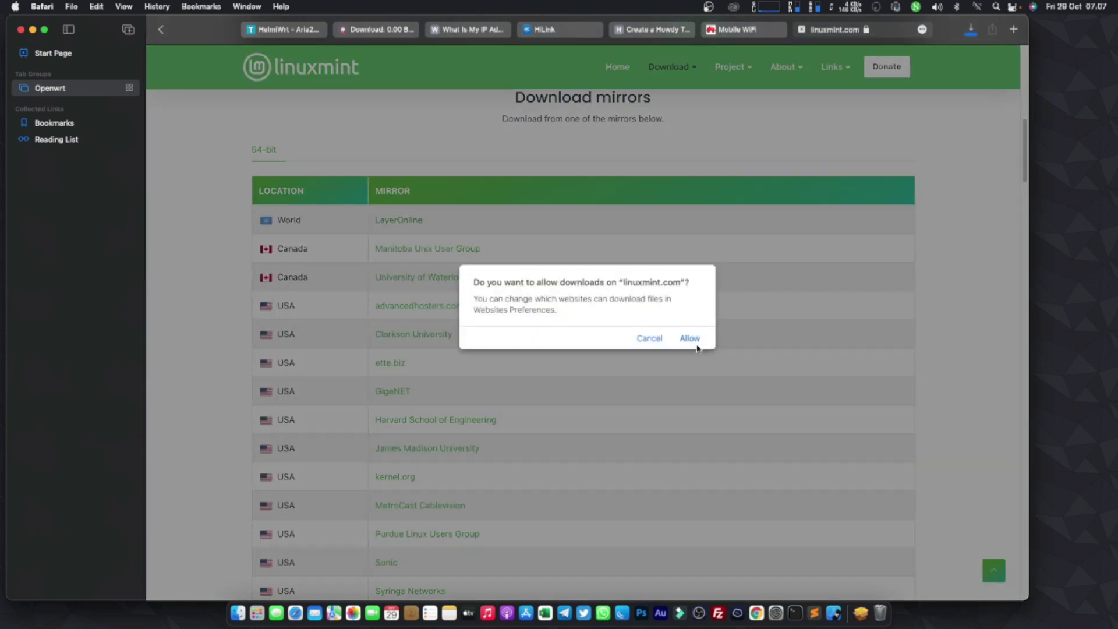
{"action": "left_click", "coordinate": [690, 339]}
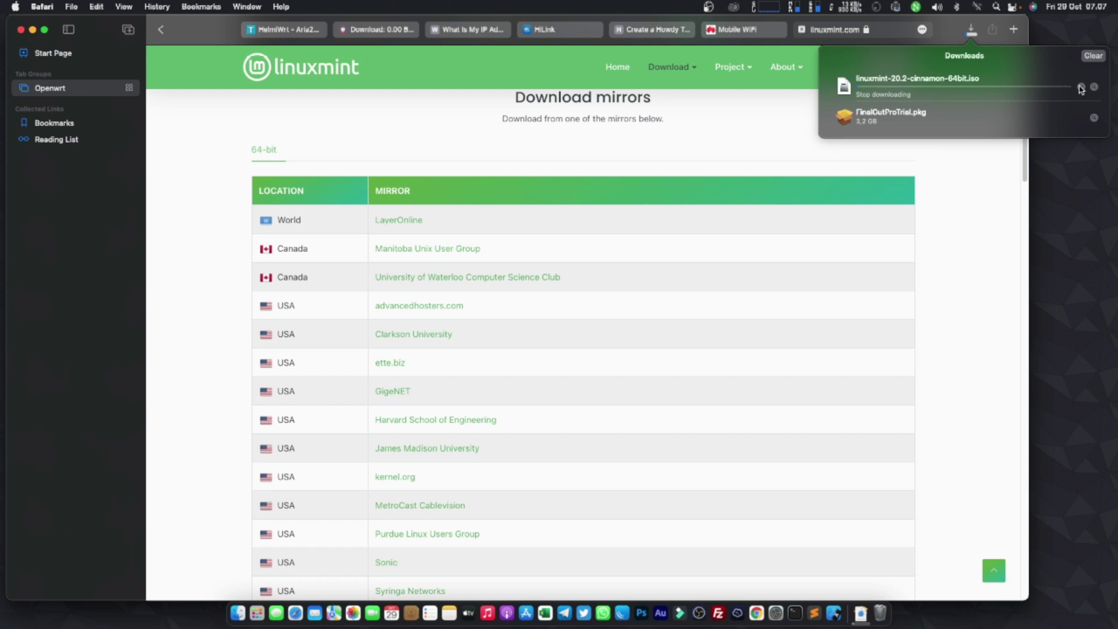
- Stop the browser's own ISO download and copy the LayerOnline mirror link
{"action": "left_click", "coordinate": [1080, 87]}
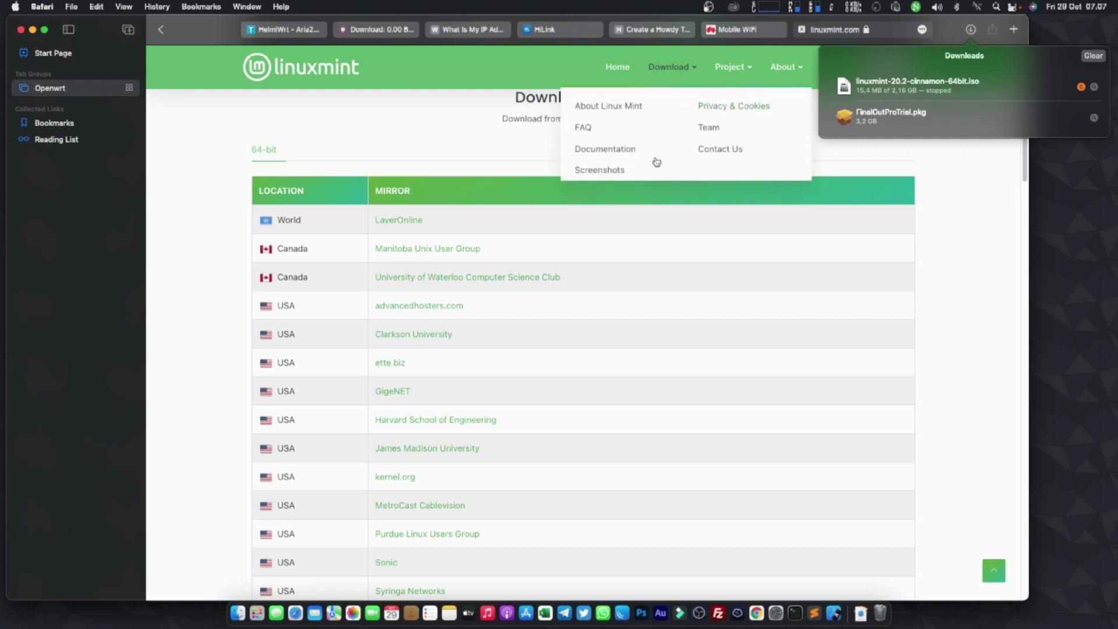
{"action": "left_click", "coordinate": [445, 133]}
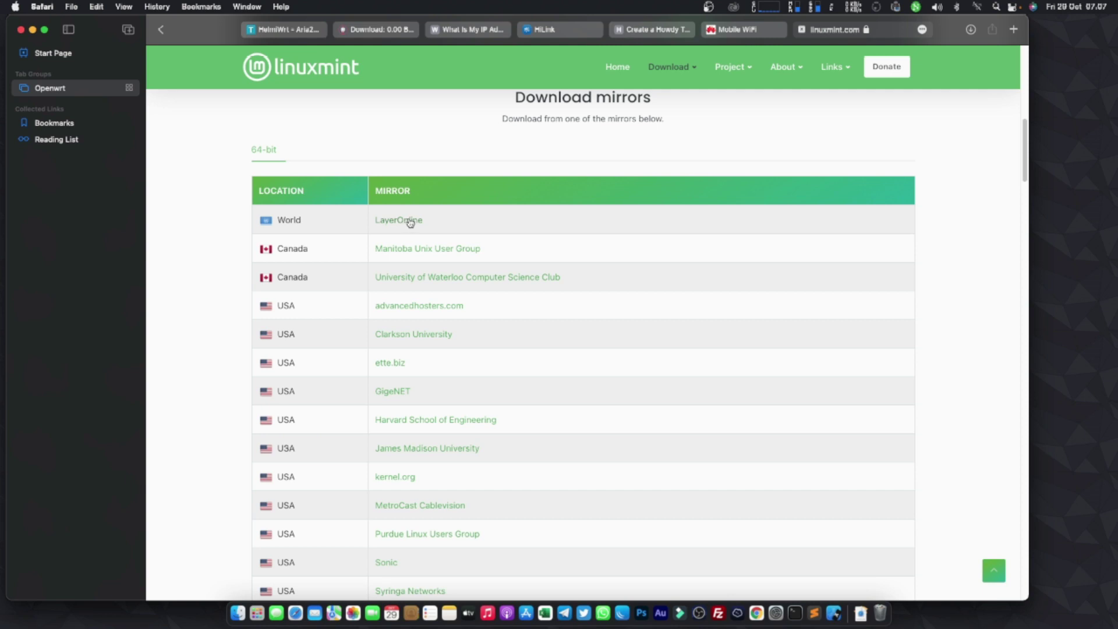
{"action": "right_click", "coordinate": [409, 222]}
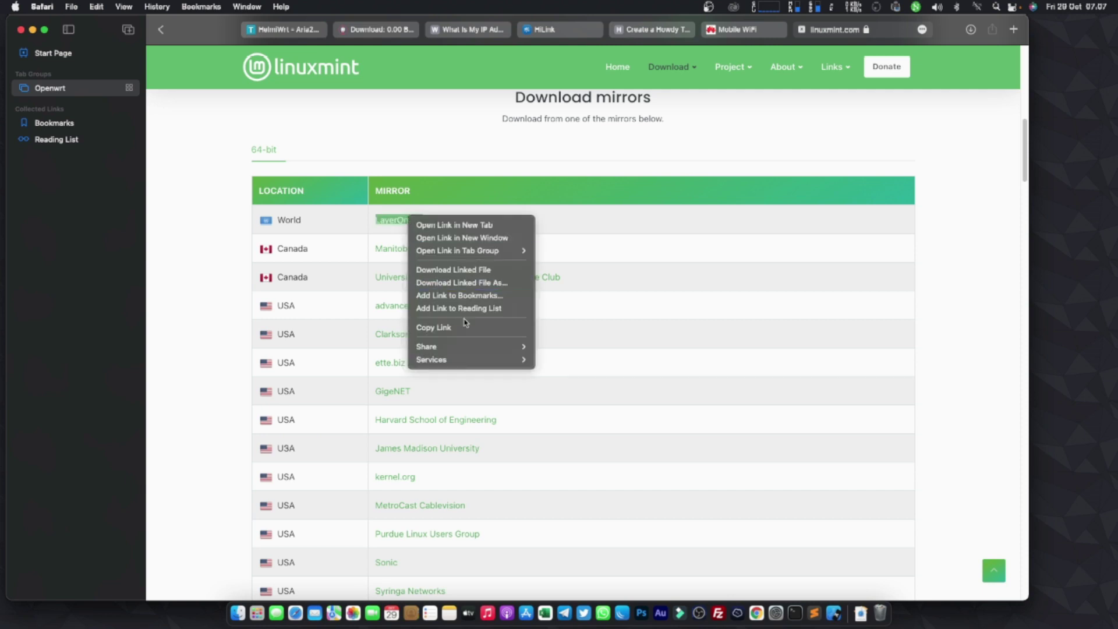
{"action": "left_click", "coordinate": [458, 327]}
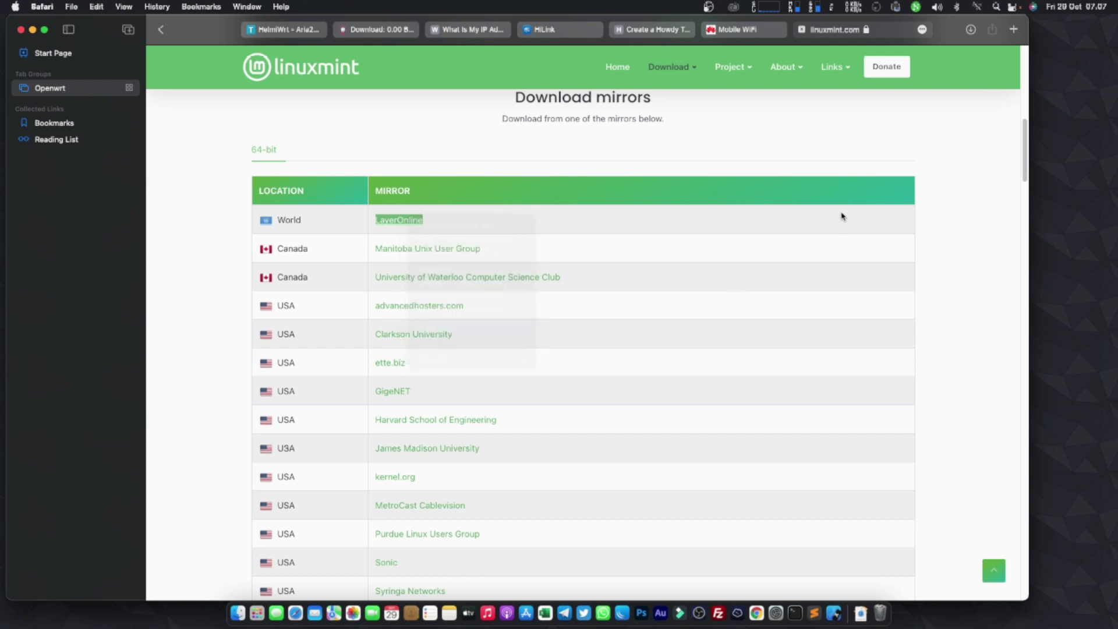
{"action": "left_click", "coordinate": [379, 30]}
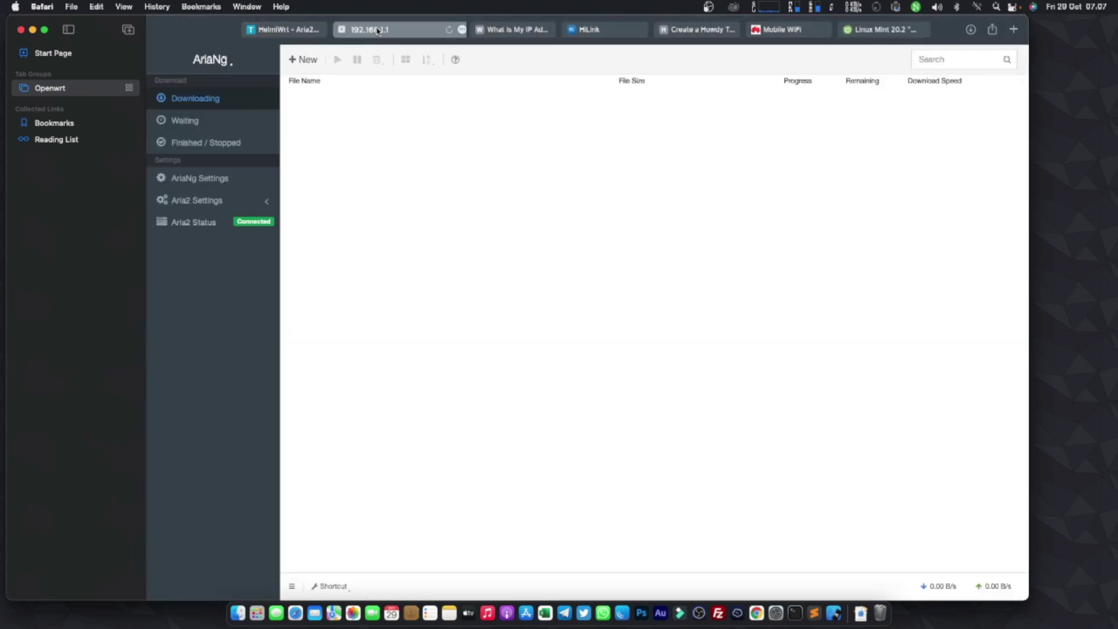
- Paste the mirror link into a new AriaNg task to download linuxmint-20.2-cinnamon-64bit.iso
{"action": "left_click", "coordinate": [303, 59]}
{"action": "right_click", "coordinate": [359, 123]}
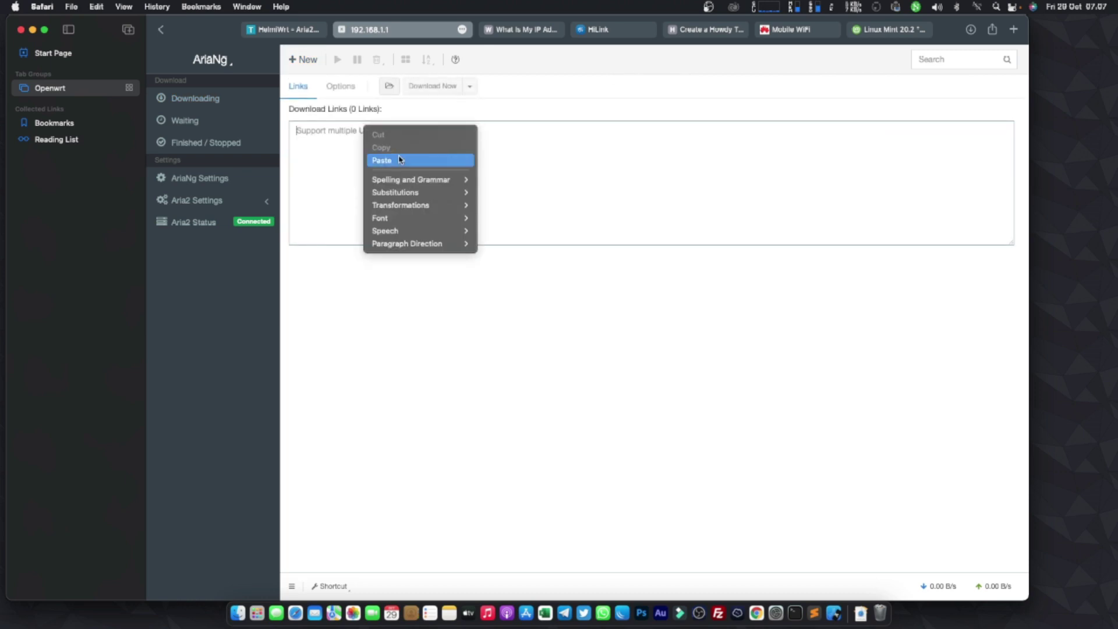
{"action": "left_click", "coordinate": [401, 159]}
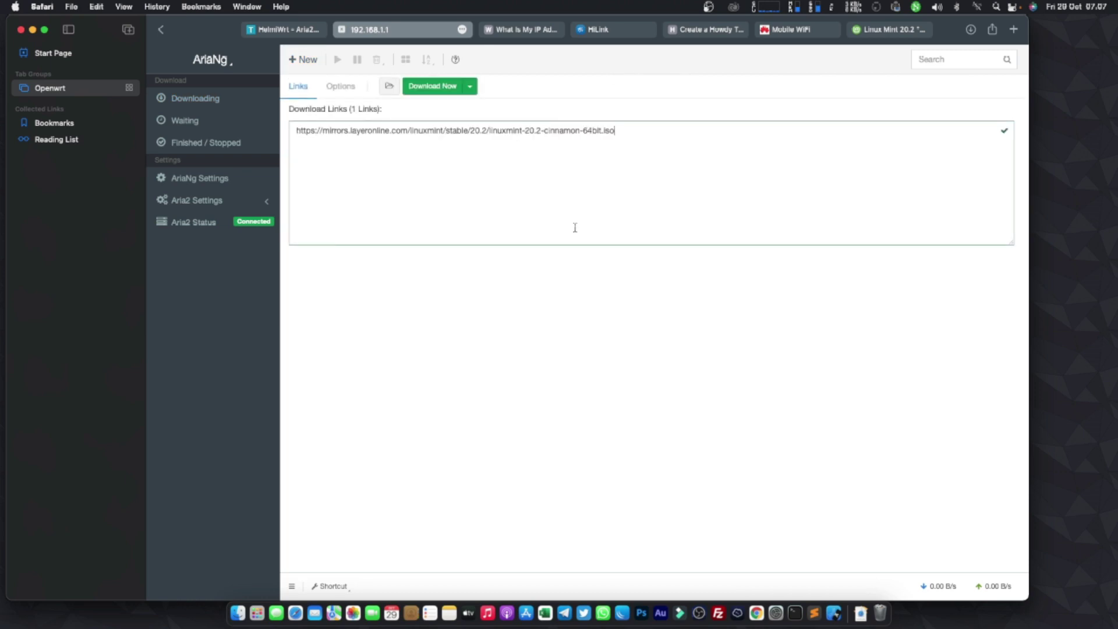
{"action": "left_click", "coordinate": [433, 87]}
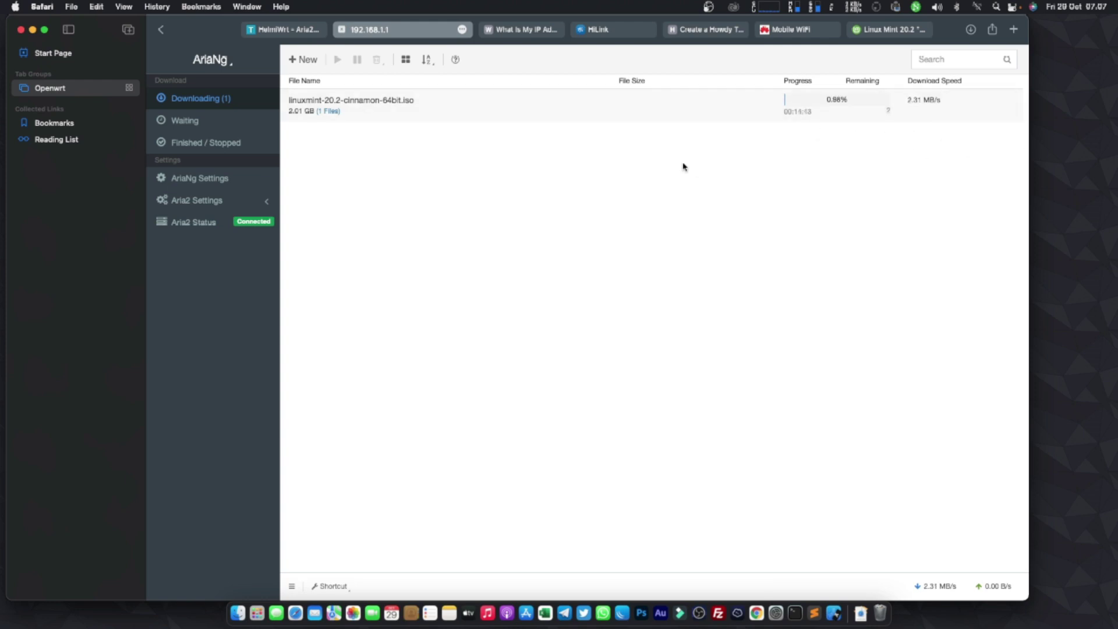
{"action": "left_click", "coordinate": [20, 29]}
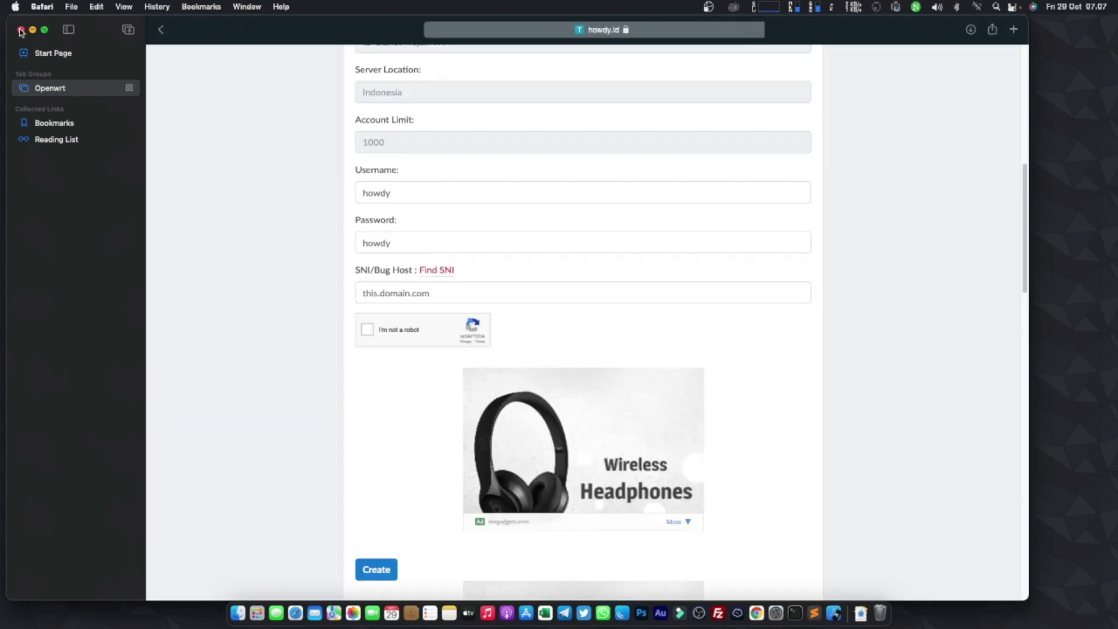
- Close the remaining Safari window and launch the iOS Simulator from the Dock
{"action": "left_click", "coordinate": [20, 29]}
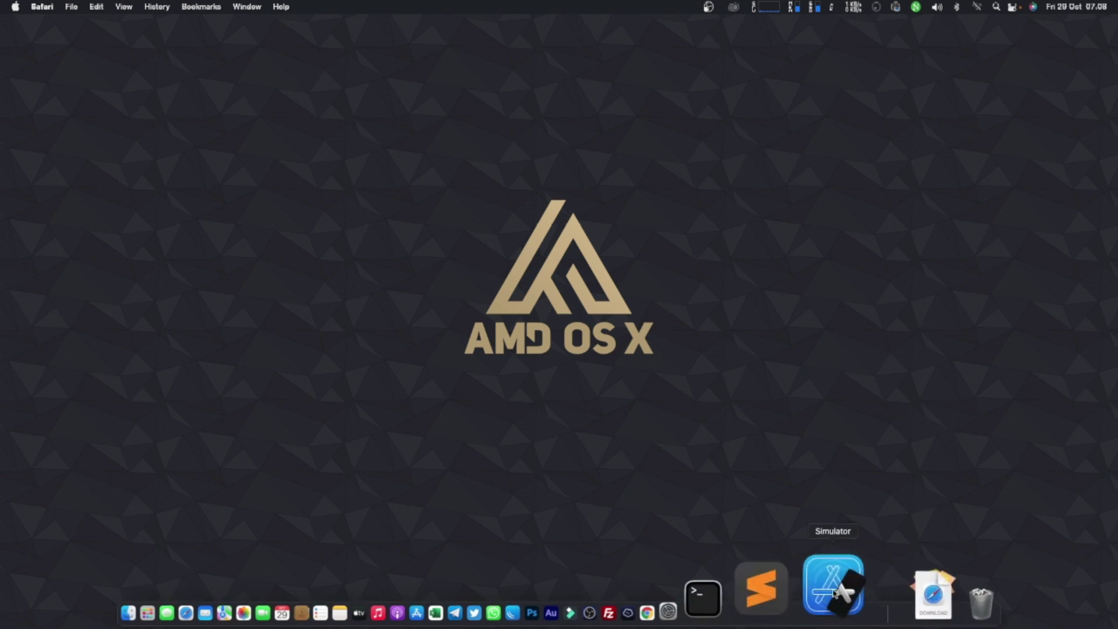
{"action": "left_click", "coordinate": [835, 590]}
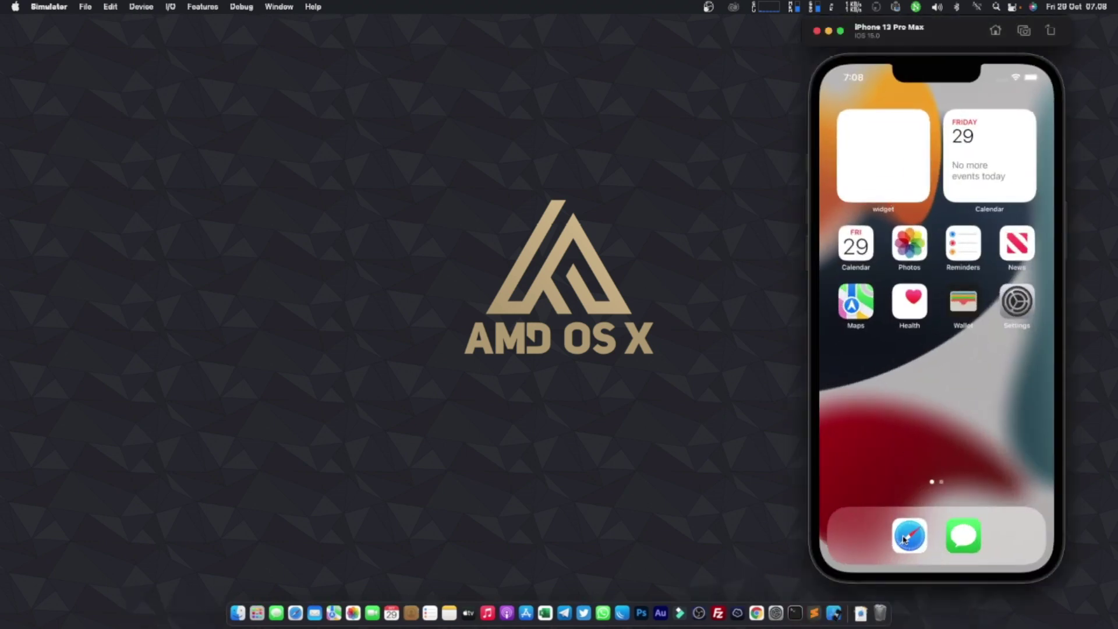
- Log into the HelmiWrt router from Safari on the simulated iPhone
{"action": "left_click", "coordinate": [908, 539]}
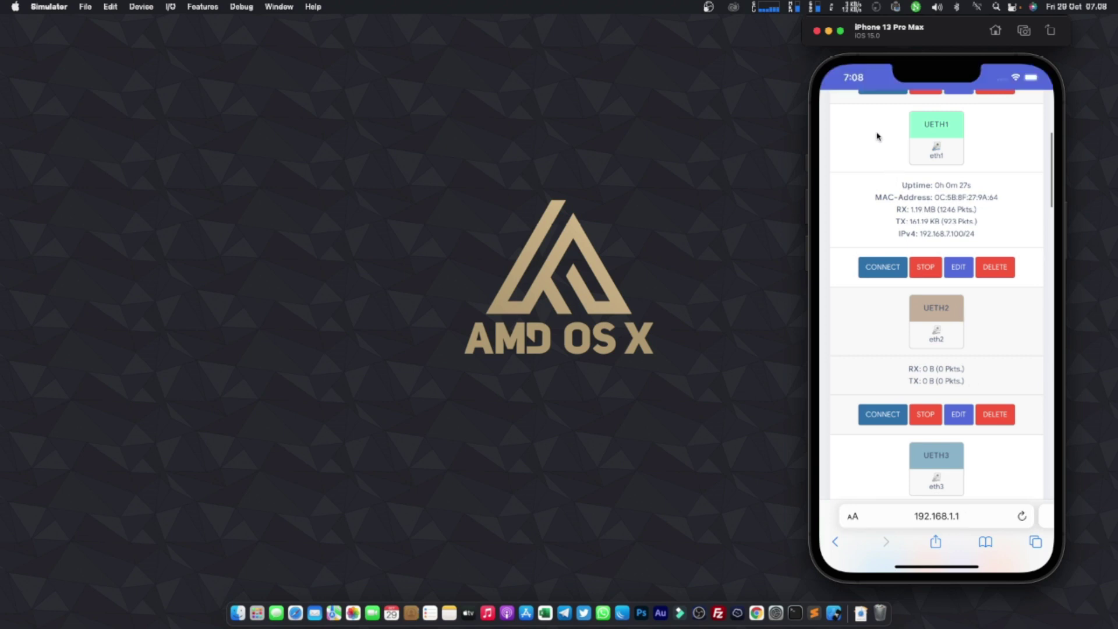
{"action": "left_click_drag", "start_coordinate": [876, 137], "coordinate": [880, 277]}
{"action": "left_click", "coordinate": [891, 280]}
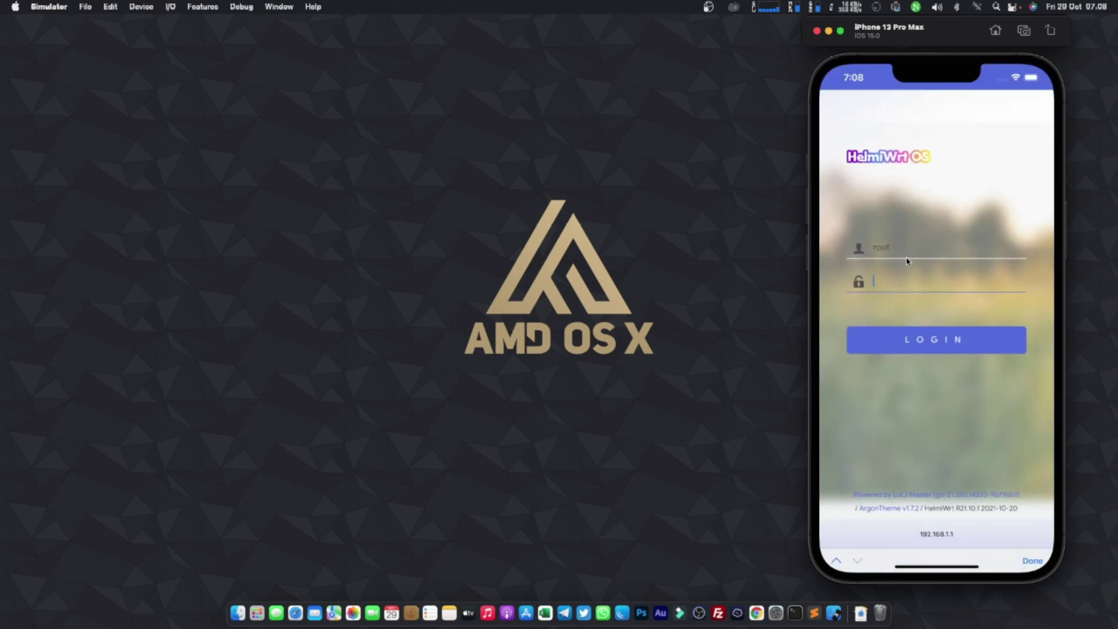
{"action": "type", "text": "root"}
{"action": "key", "text": "Return"}
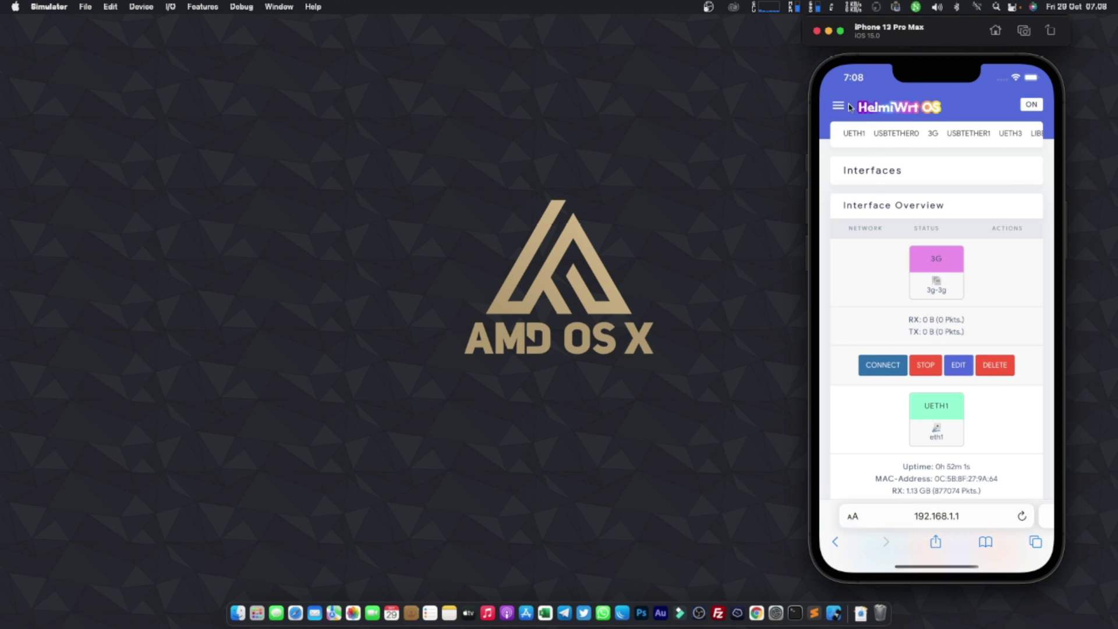
- Go to NAS > Aria2 Settings and open AriaNg, showing the Mint ISO at 9.73%
{"action": "left_click", "coordinate": [842, 106]}
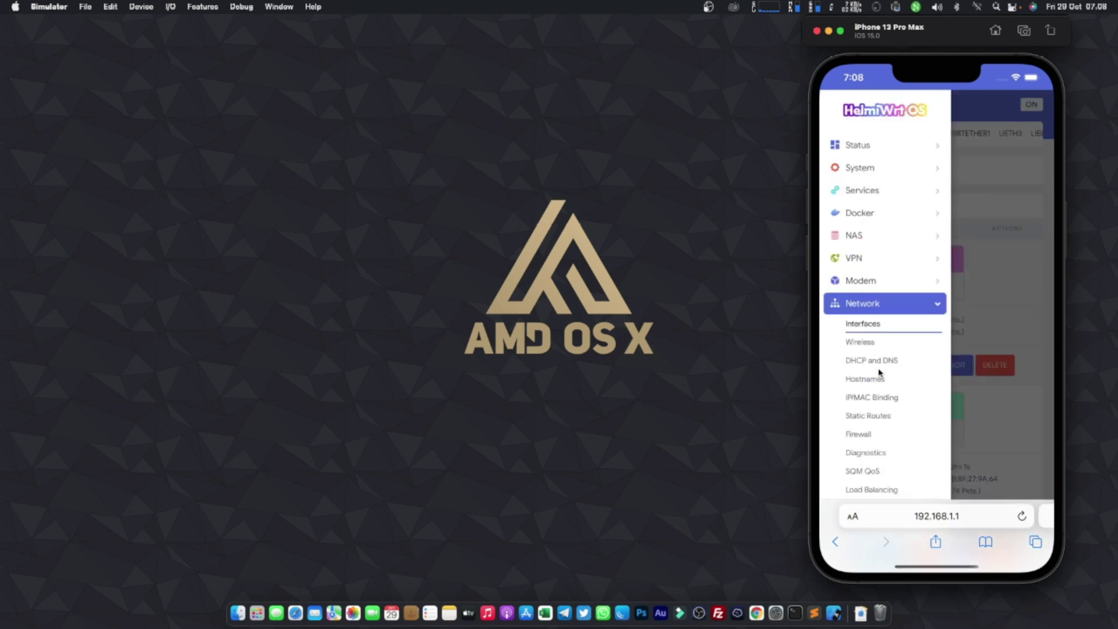
{"action": "left_click_drag", "start_coordinate": [885, 442], "coordinate": [853, 362]}
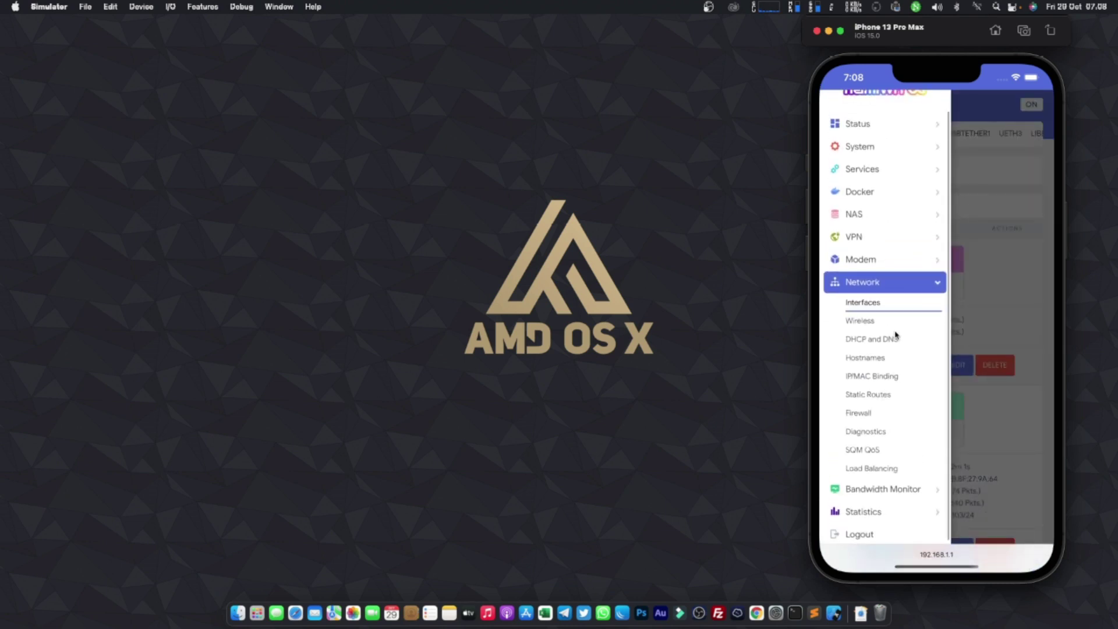
{"action": "left_click", "coordinate": [876, 237]}
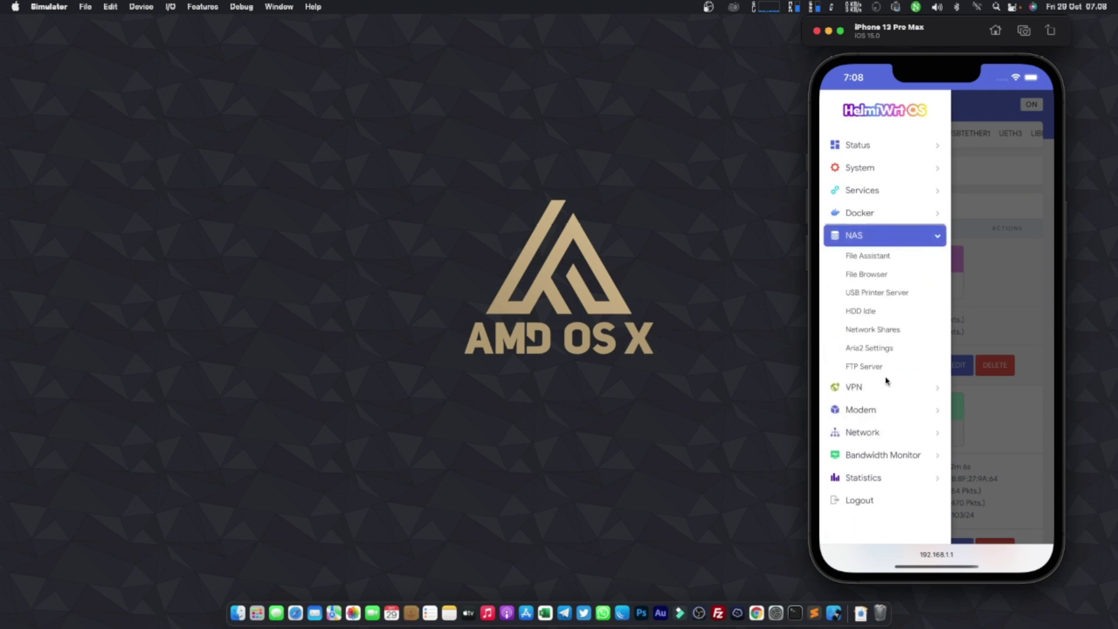
{"action": "left_click", "coordinate": [870, 348]}
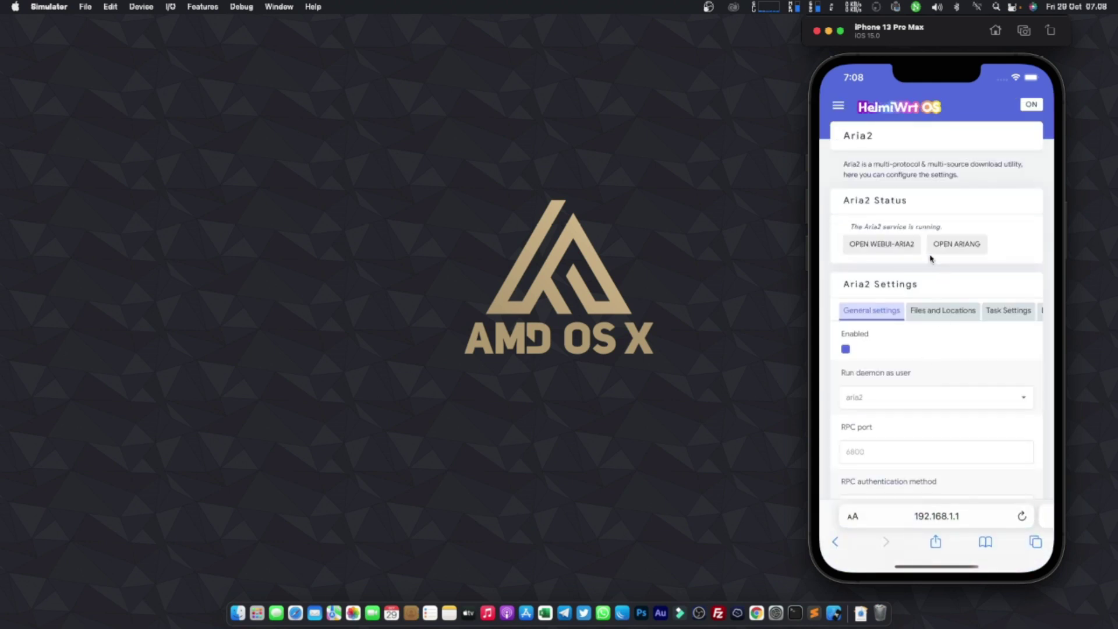
{"action": "left_click", "coordinate": [952, 245]}
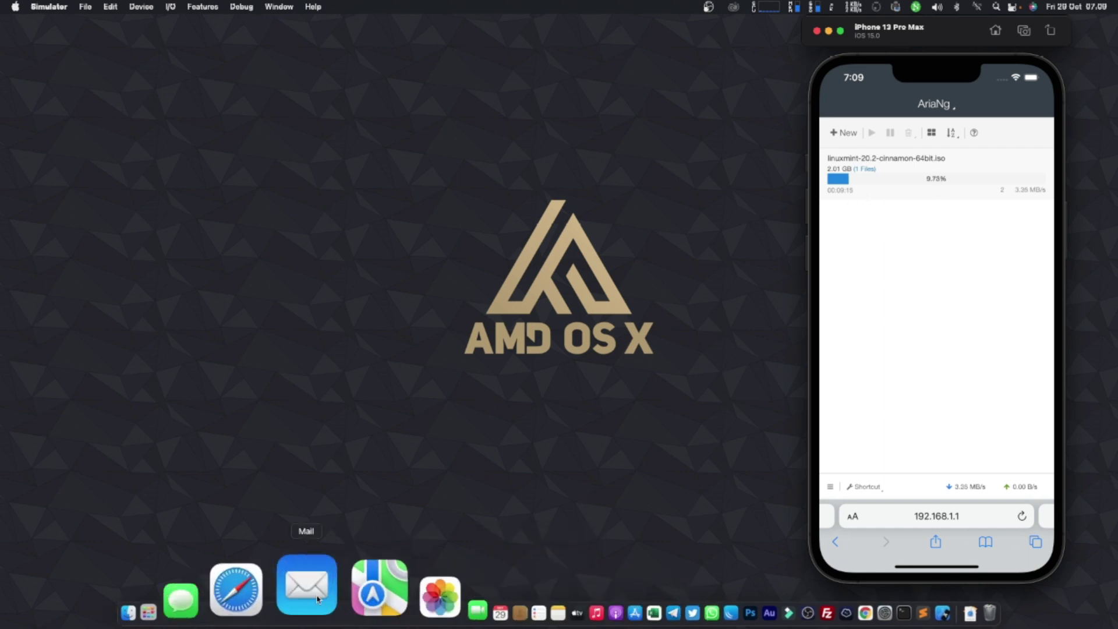
{"action": "left_click", "coordinate": [297, 588]}
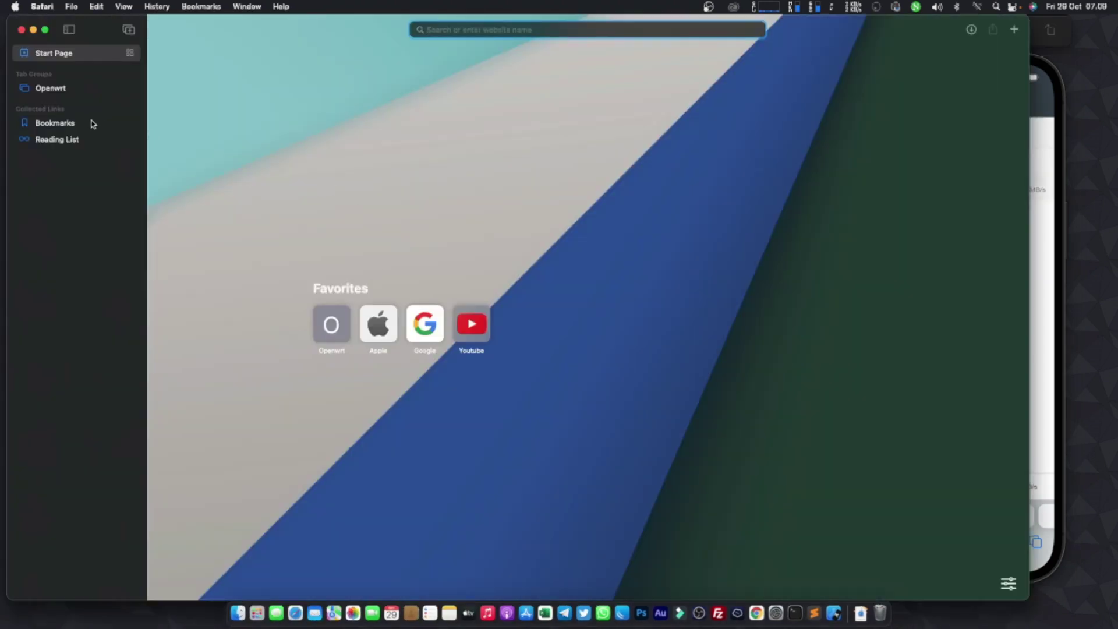
- Show the Openwrt group's 192.168.1.1 Aria2 settings tab and launch FileZilla
{"action": "left_click", "coordinate": [55, 92]}
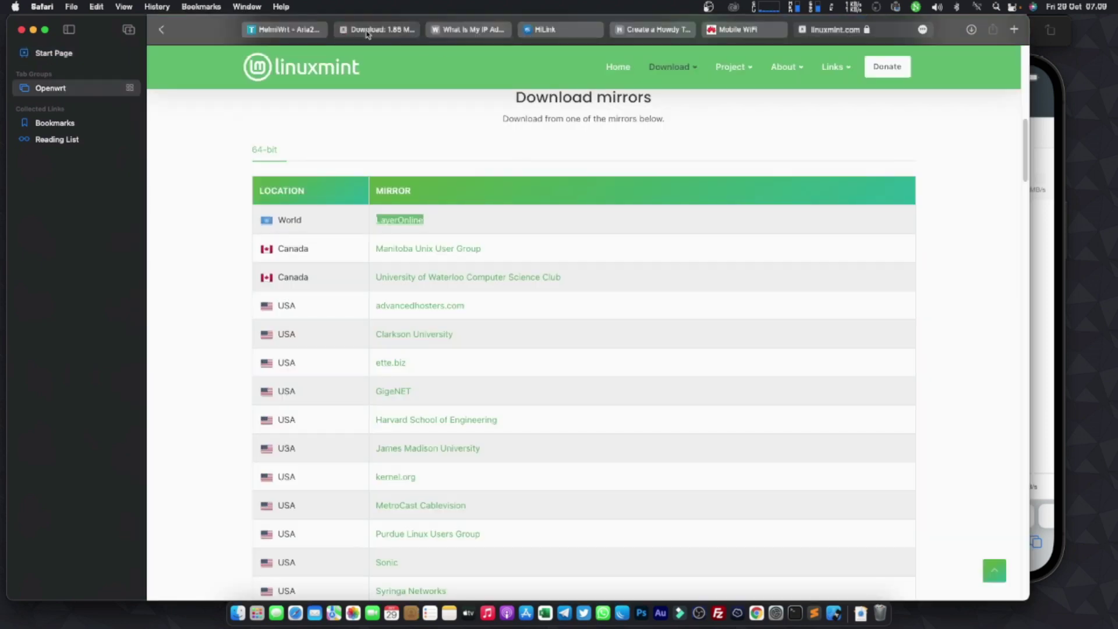
{"action": "key", "text": "ctrl+Tab"}
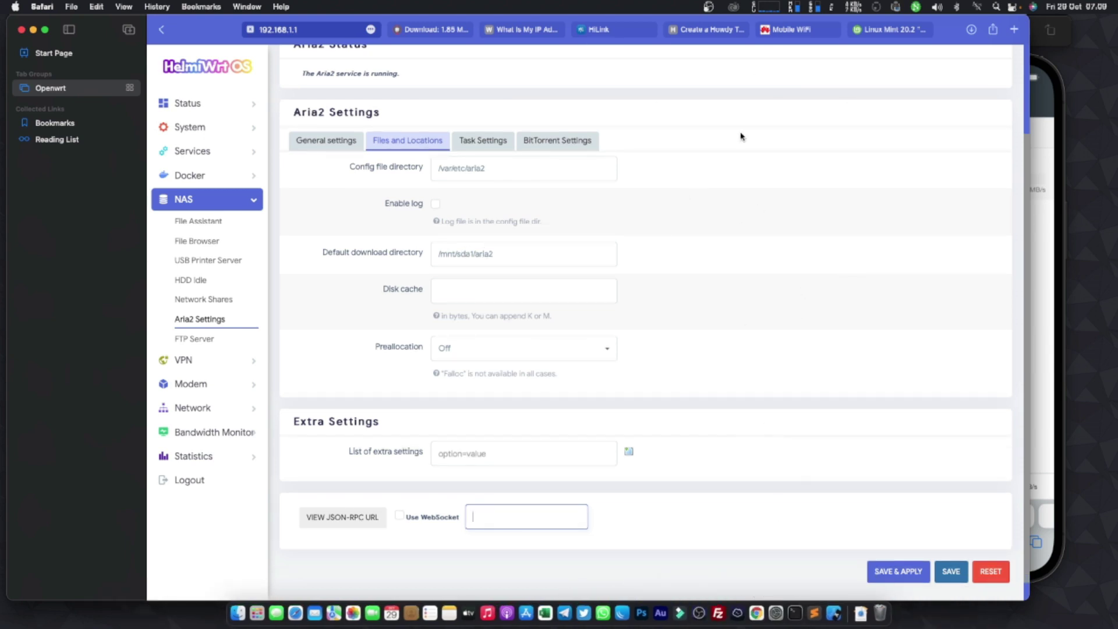
{"action": "left_click", "coordinate": [719, 585]}
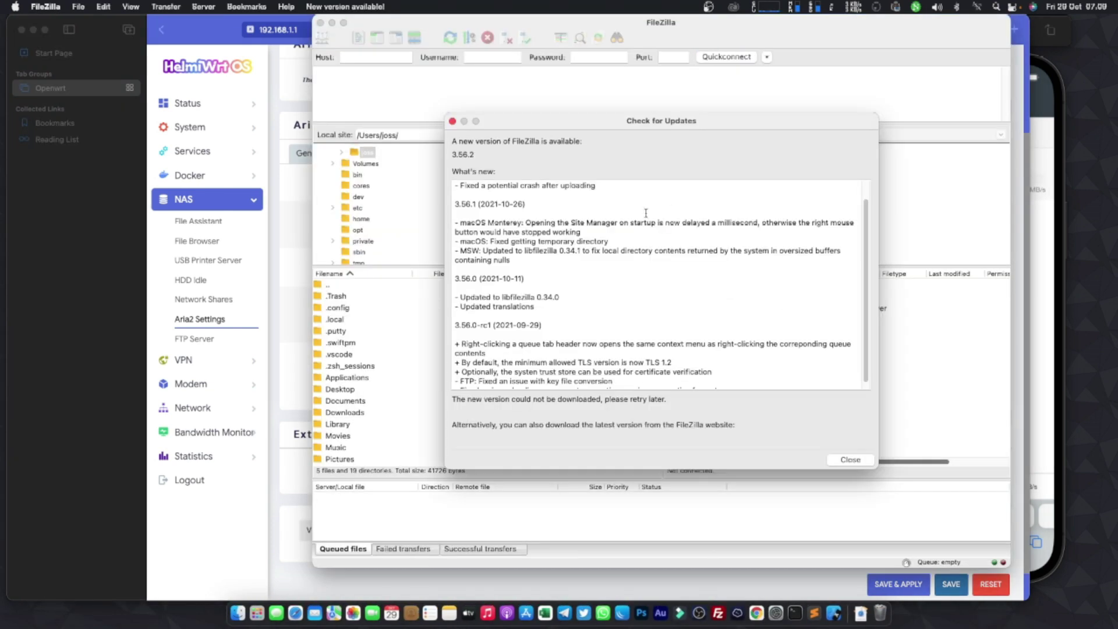
- Dismiss the update notice and connect FileZilla over SFTP to host 192.168.1.1
{"action": "left_click", "coordinate": [850, 460]}
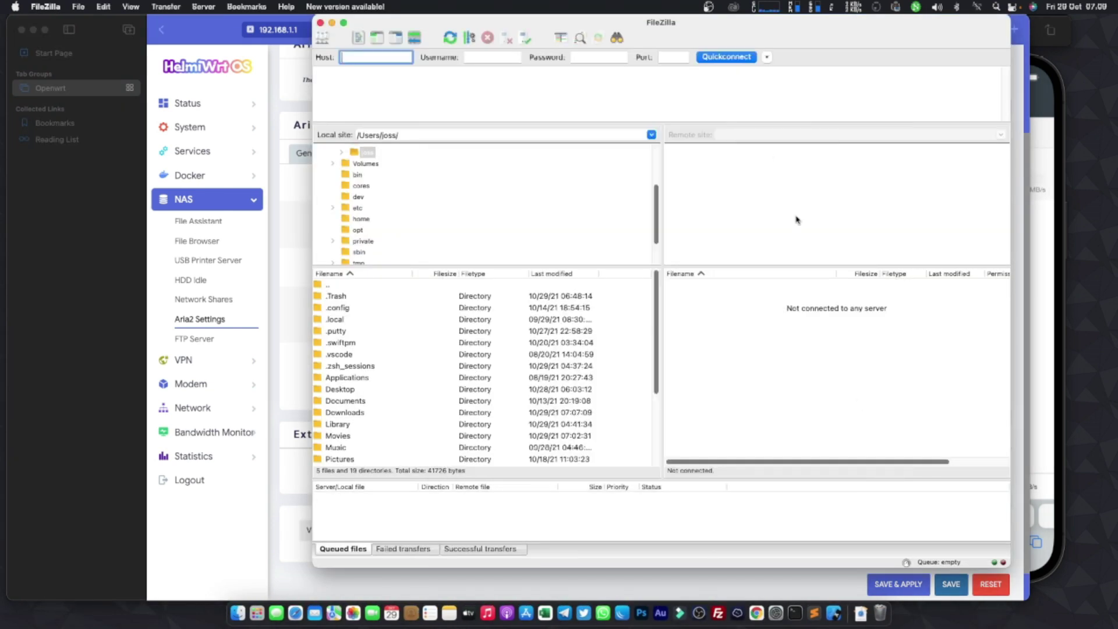
{"action": "left_click", "coordinate": [766, 57]}
{"action": "left_click", "coordinate": [389, 56]}
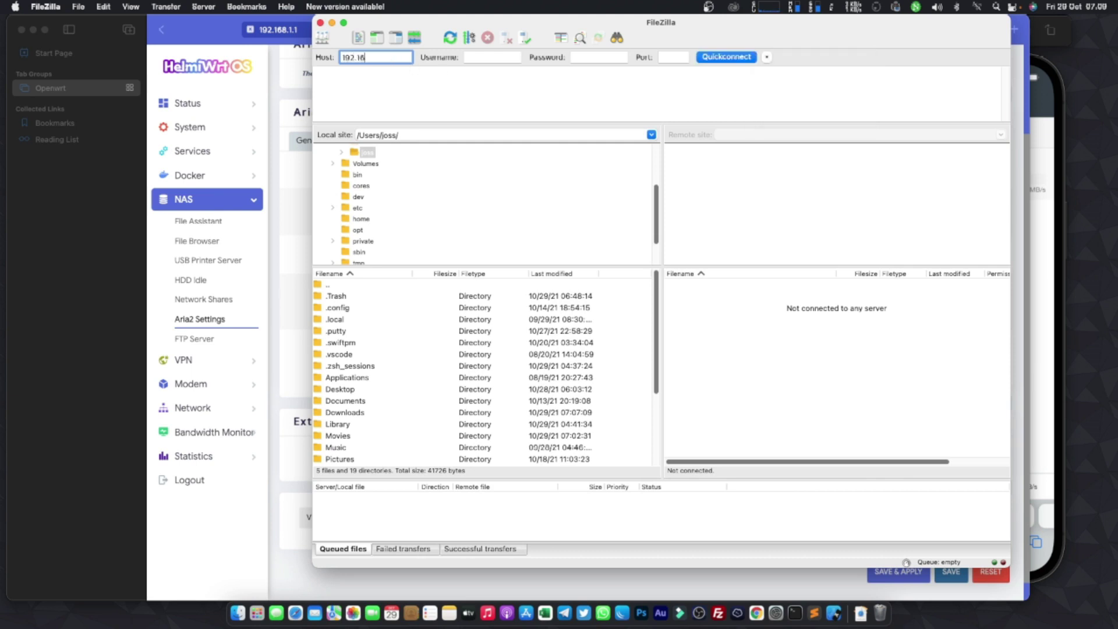
{"action": "type", "text": "192.168.1.1"}
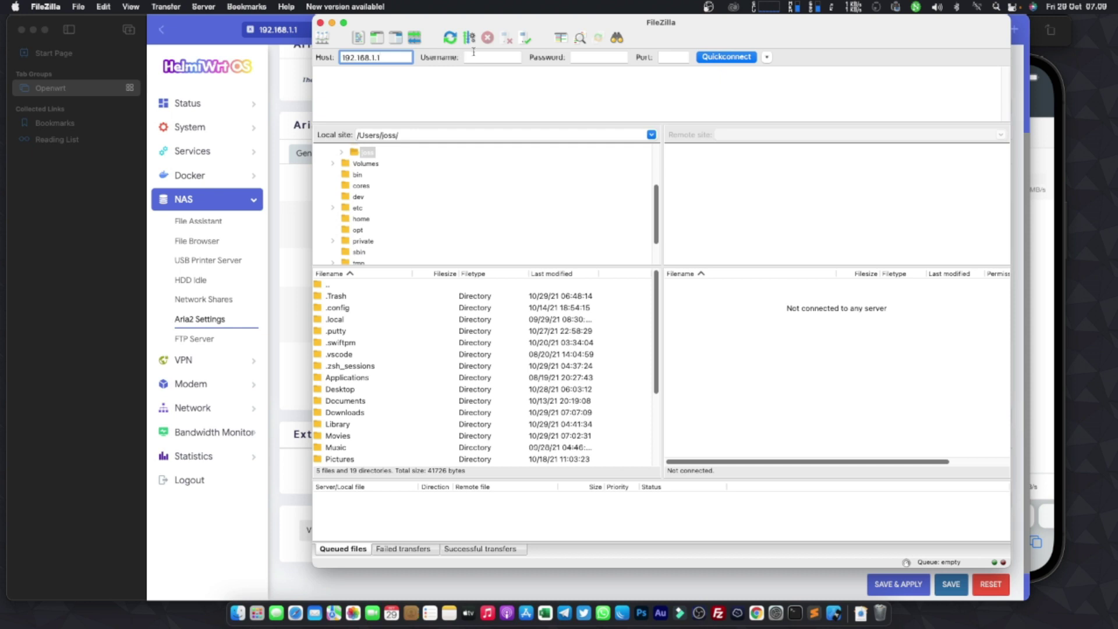
{"action": "left_click", "coordinate": [474, 54]}
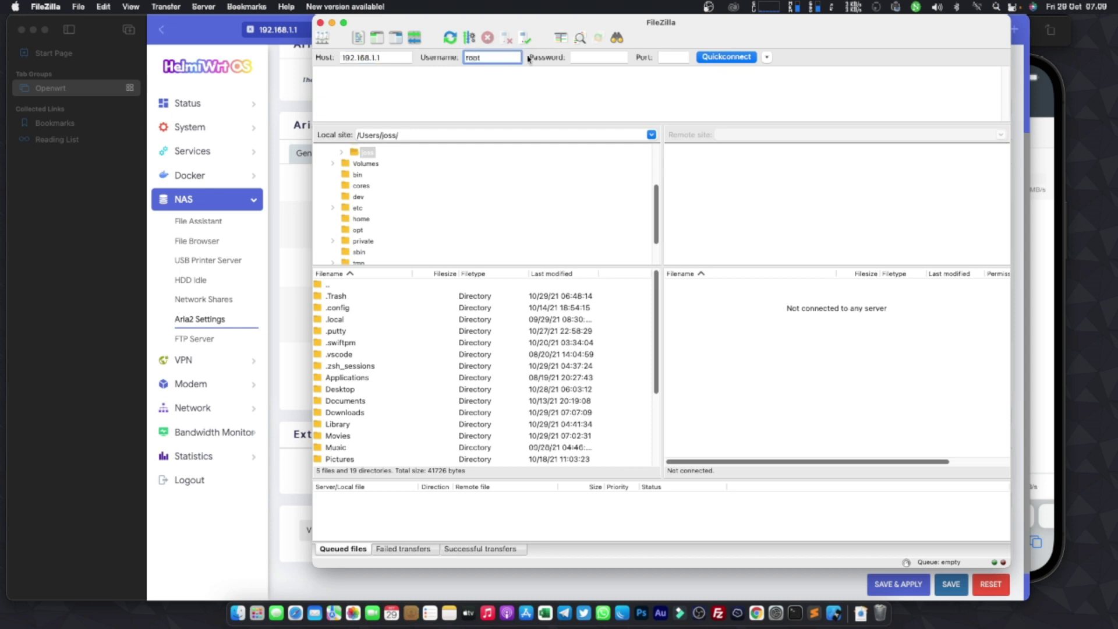
{"action": "left_click", "coordinate": [591, 58]}
{"action": "type", "text": "root"}
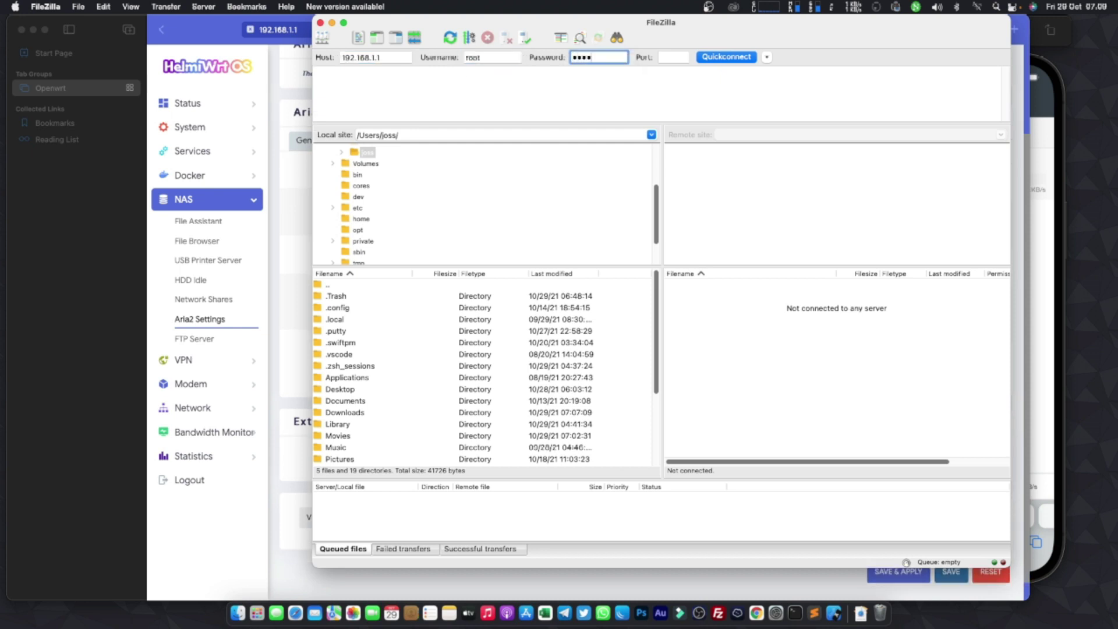
{"action": "key", "text": "Tab"}
{"action": "type", "text": "2"}
{"action": "left_click", "coordinate": [704, 59]}
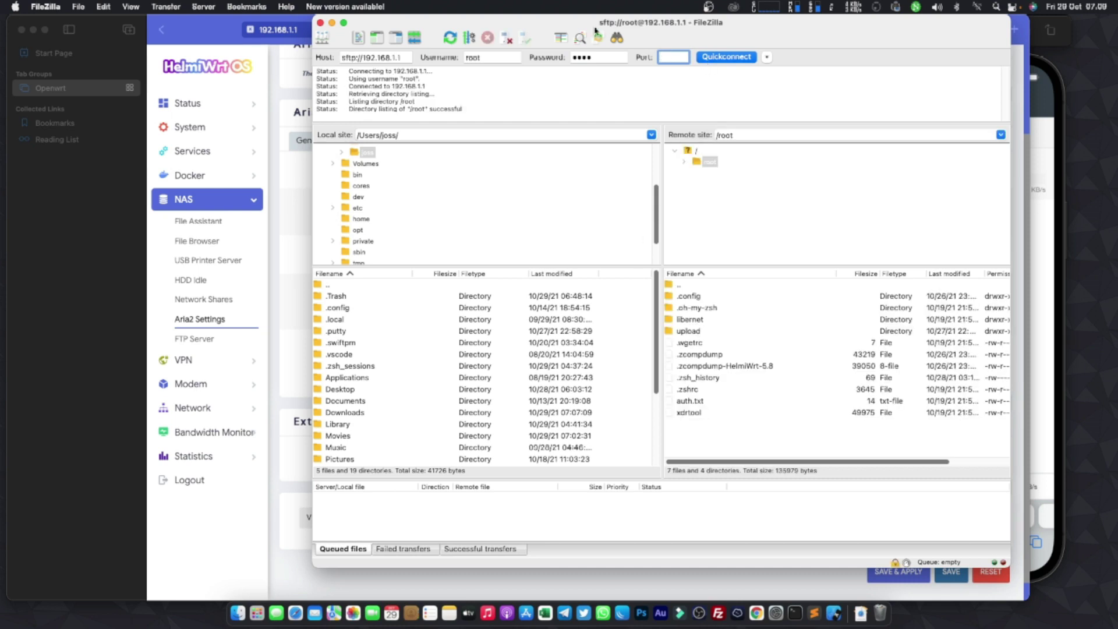
- Browse to /mnt/sda1 and download R1-plus-QC-2021-09-13-2102.zip to the local home folder
{"action": "left_click_drag", "start_coordinate": [539, 27], "coordinate": [552, 60]}
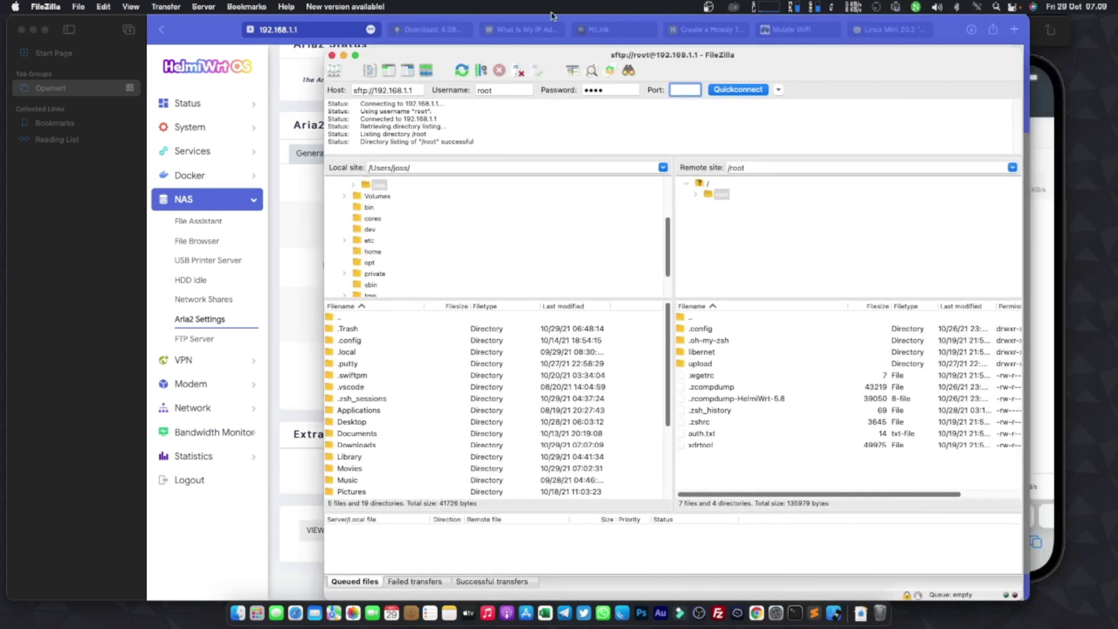
{"action": "double_click", "coordinate": [686, 319]}
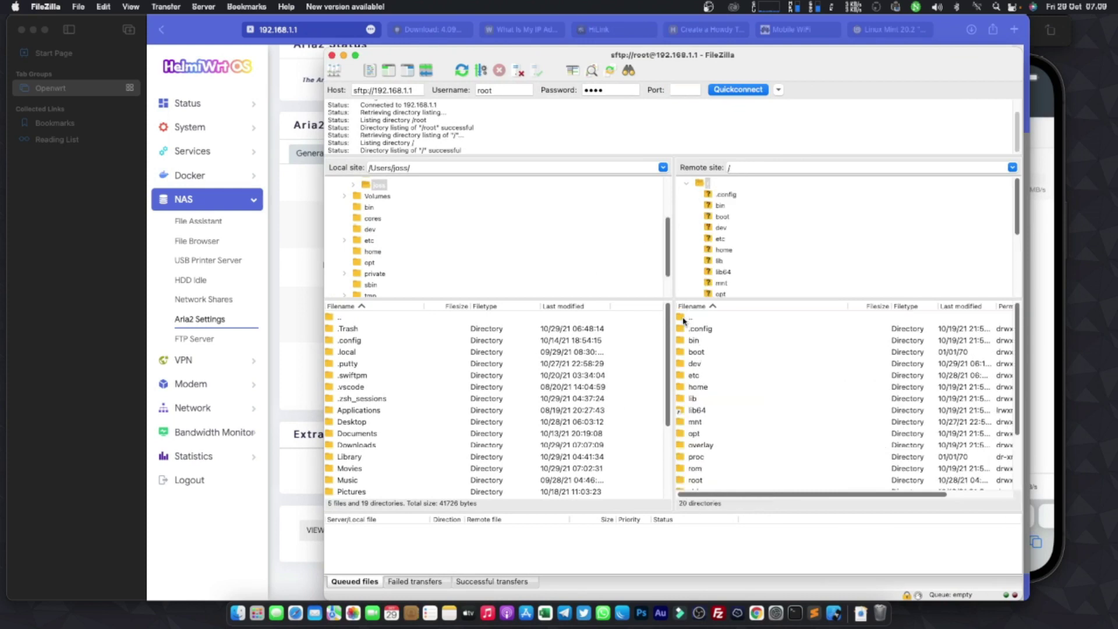
{"action": "double_click", "coordinate": [687, 398]}
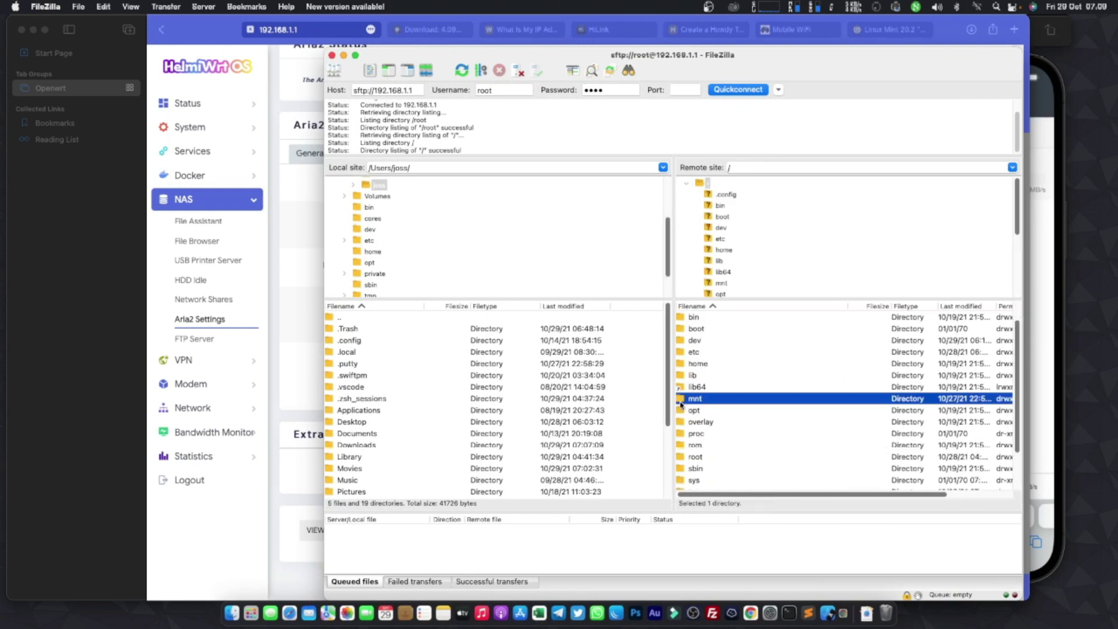
{"action": "double_click", "coordinate": [679, 329]}
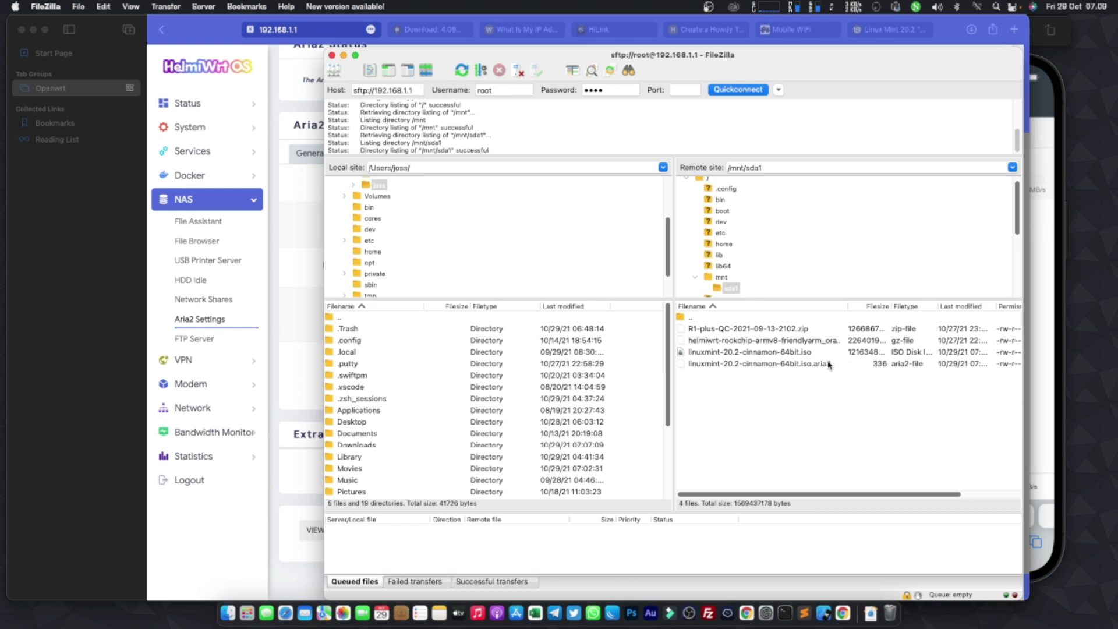
{"action": "left_click", "coordinate": [742, 330]}
{"action": "right_click", "coordinate": [741, 330]}
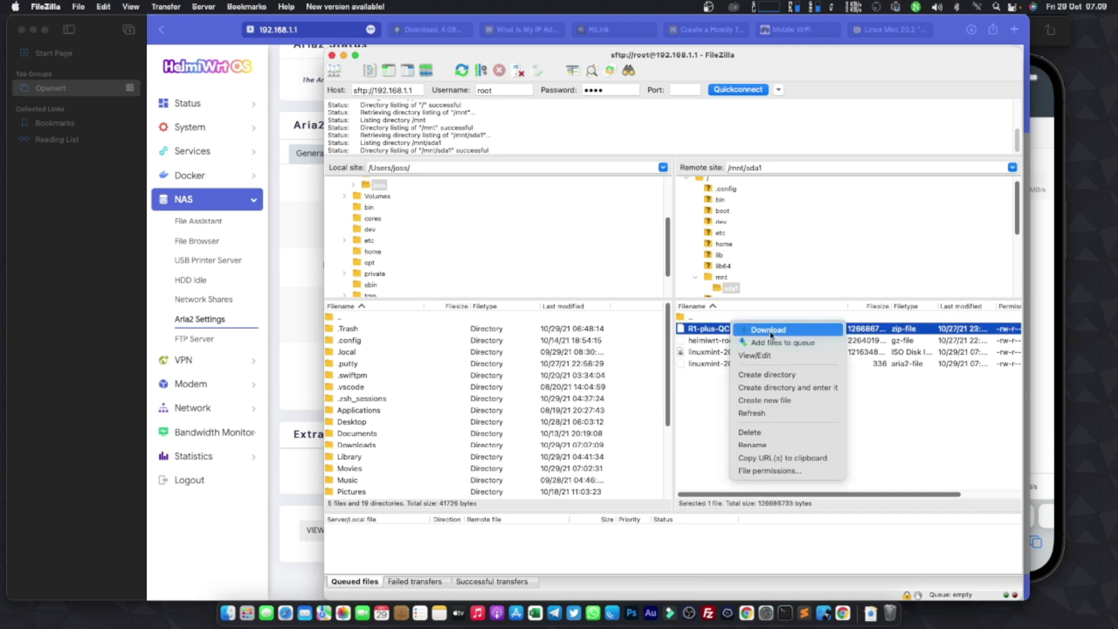
{"action": "key", "text": "Return"}
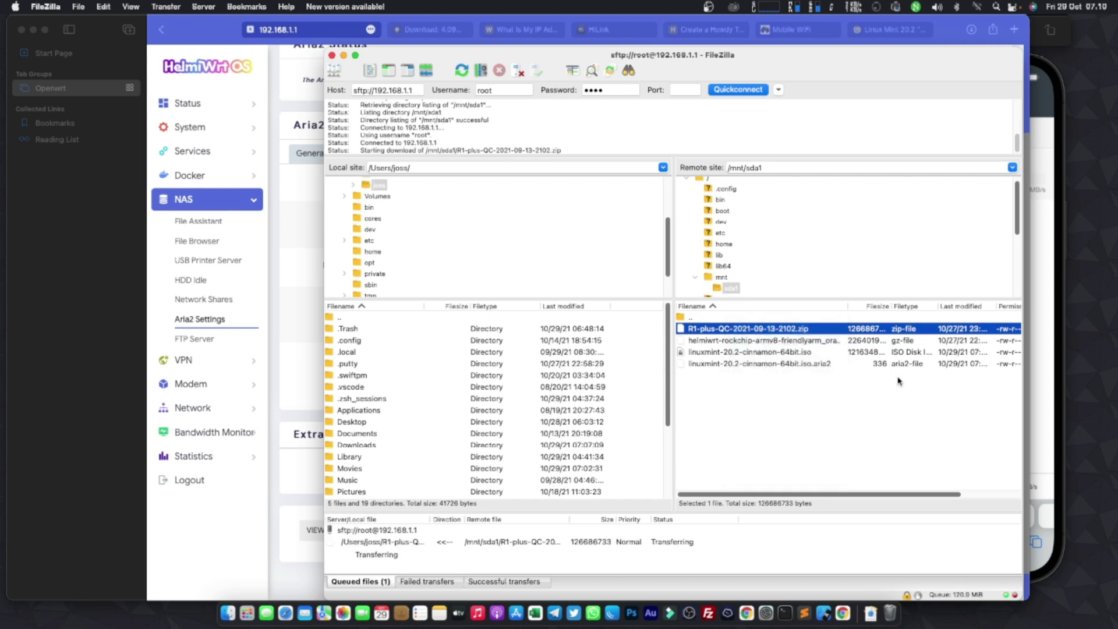
{"action": "scroll", "coordinate": [465, 402], "scroll_direction": "down", "scroll_amount": 3}
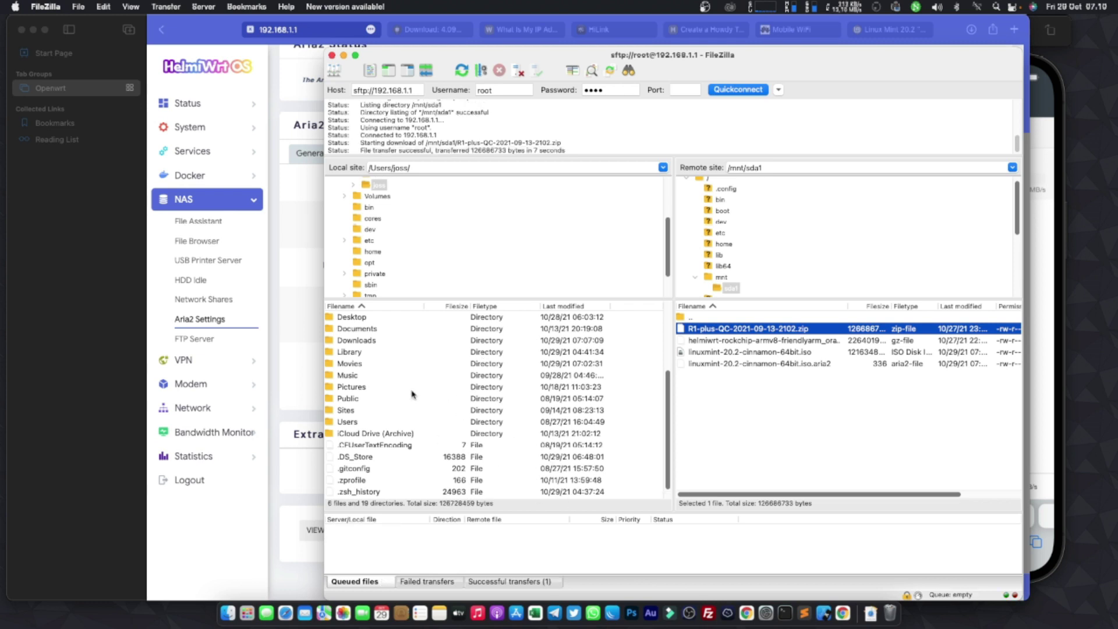
- Minimize FileZilla and bring up the router's Status Overview page, with NAS collapsed
{"action": "left_click", "coordinate": [344, 54]}
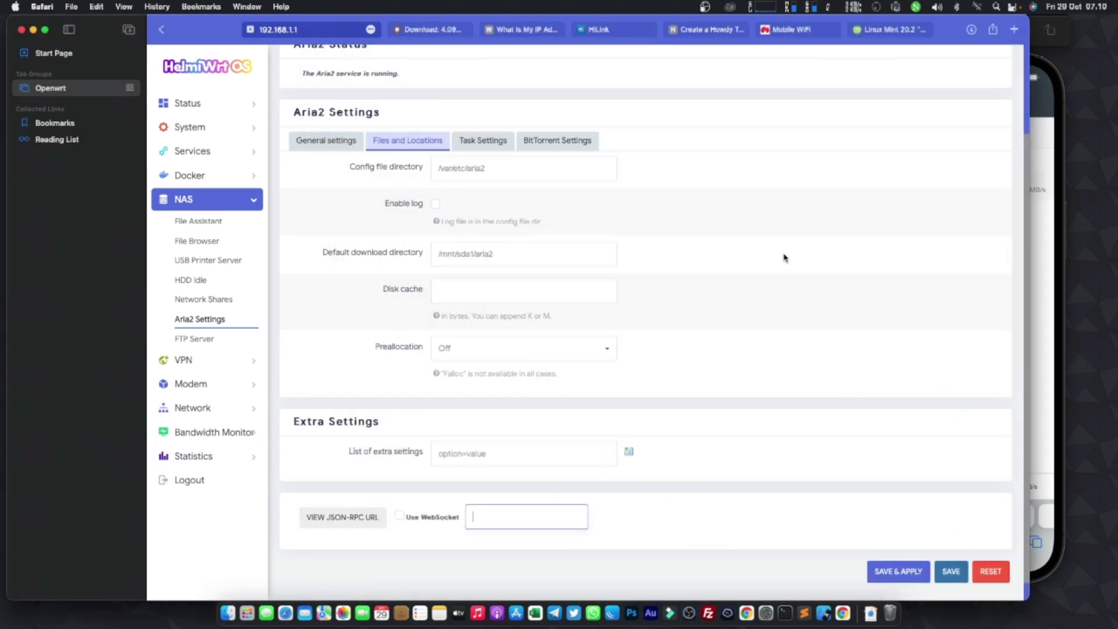
{"action": "scroll", "coordinate": [288, 177], "scroll_direction": "up", "scroll_amount": 1}
{"action": "scroll", "coordinate": [288, 177], "scroll_direction": "up", "scroll_amount": 3}
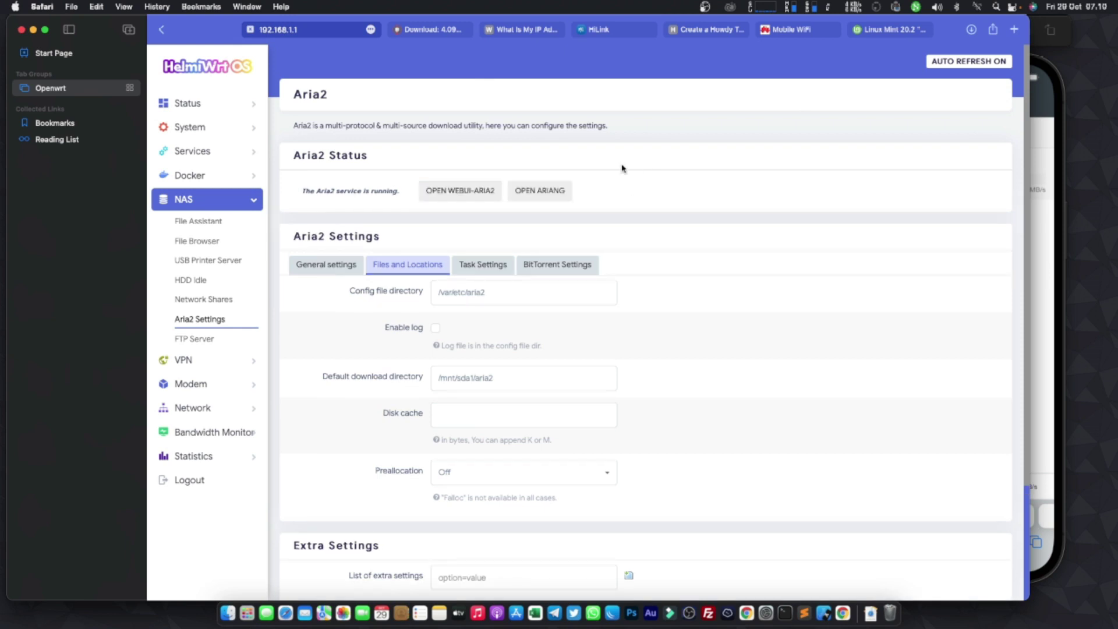
{"action": "left_click", "coordinate": [254, 201]}
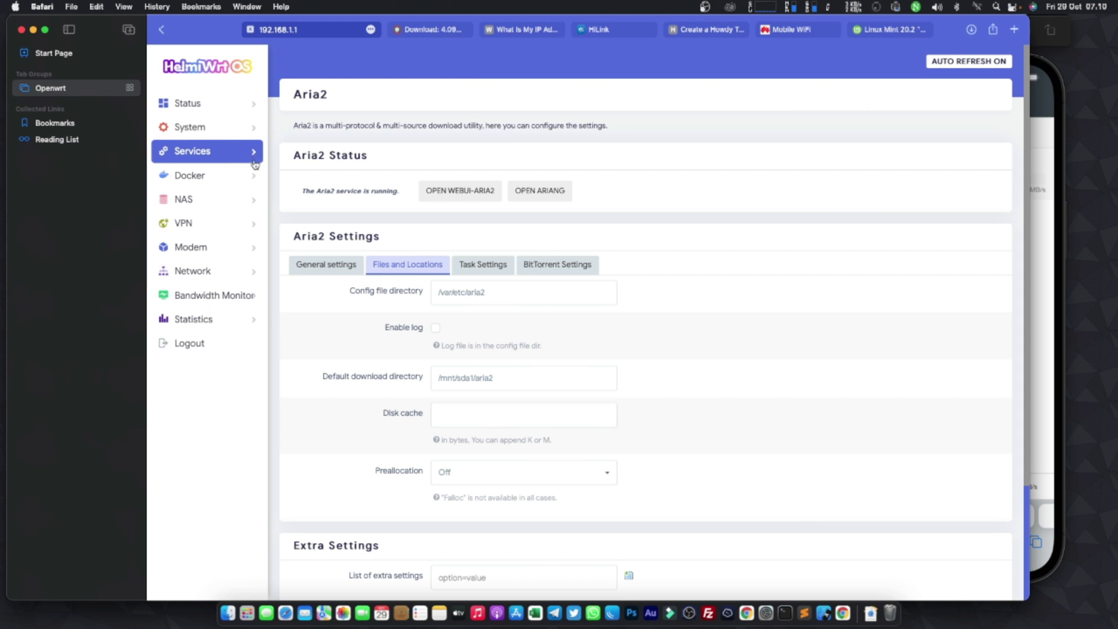
{"action": "left_click", "coordinate": [236, 108]}
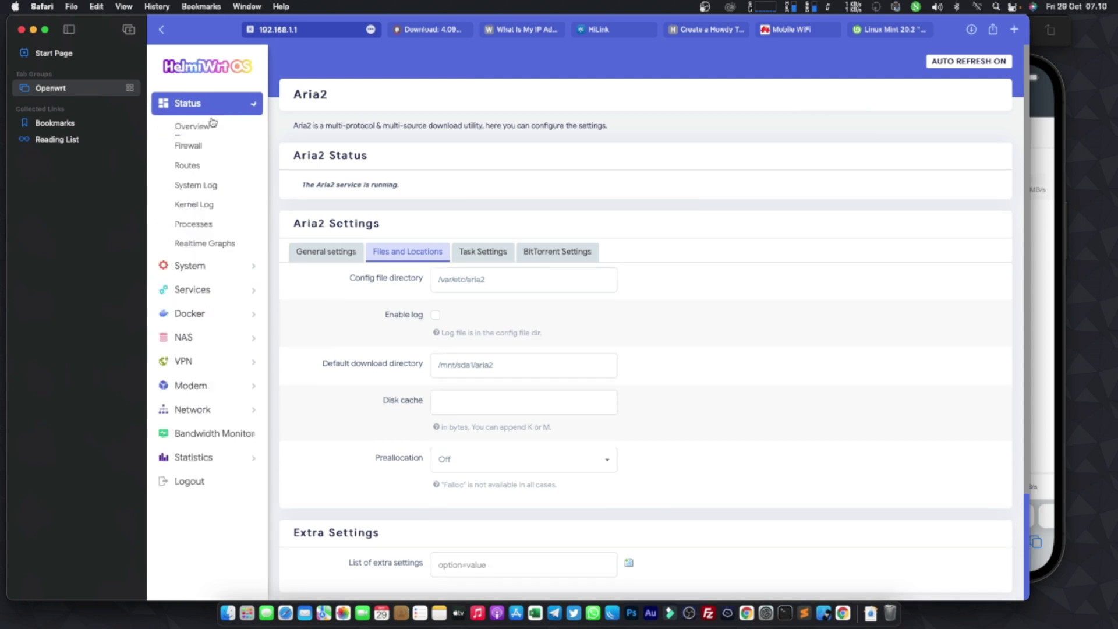
{"action": "left_click", "coordinate": [207, 124]}
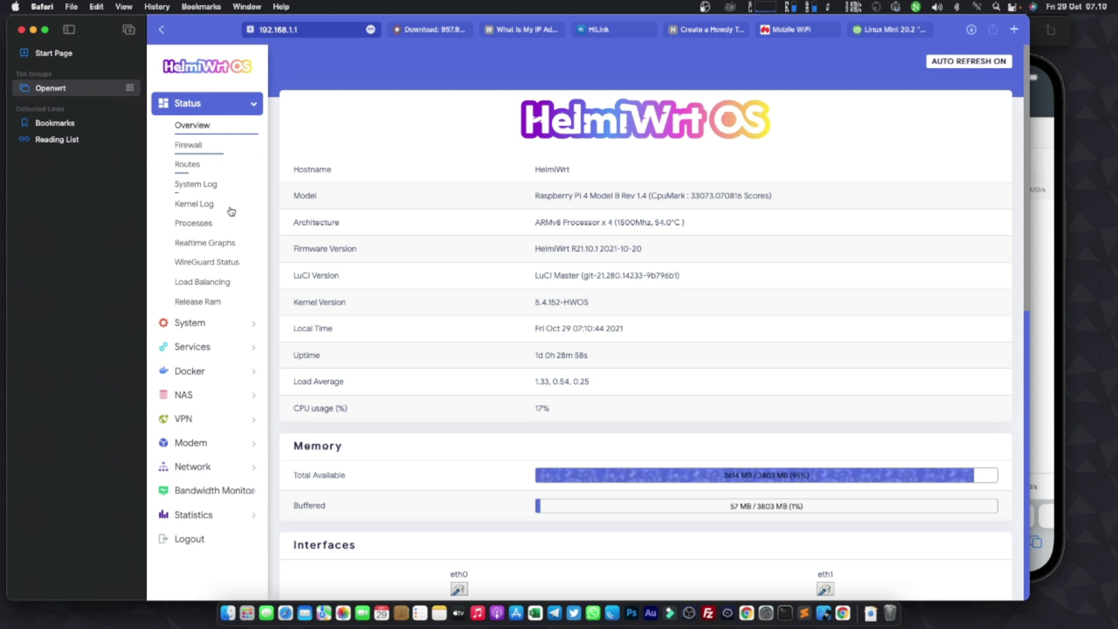
- Open the System > Software page showing free storage and installed packages
{"action": "left_click", "coordinate": [230, 348]}
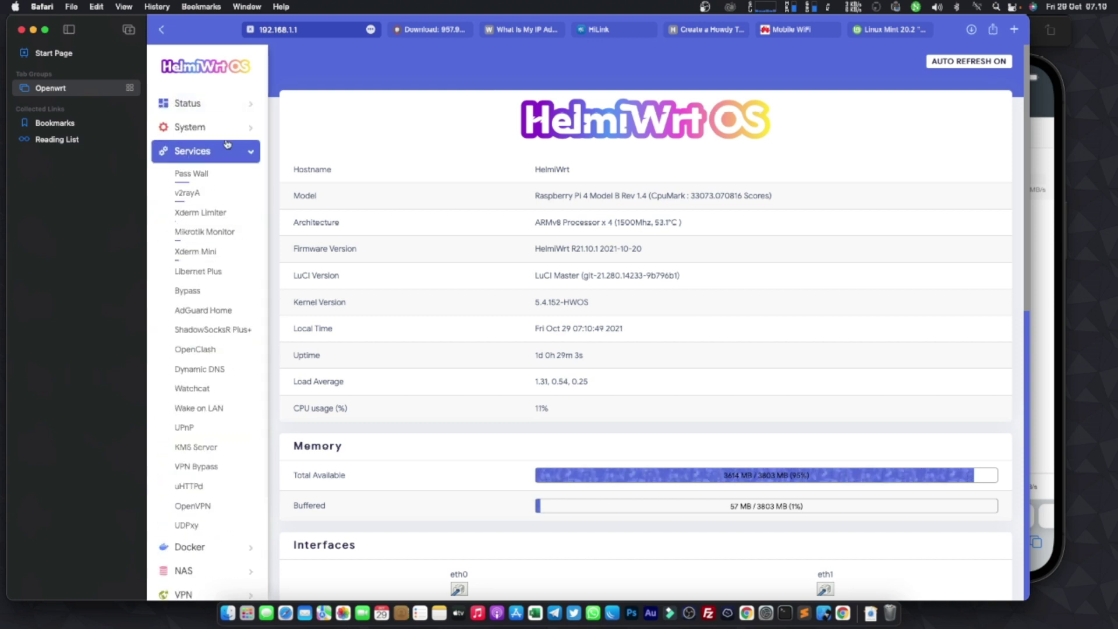
{"action": "left_click", "coordinate": [219, 127]}
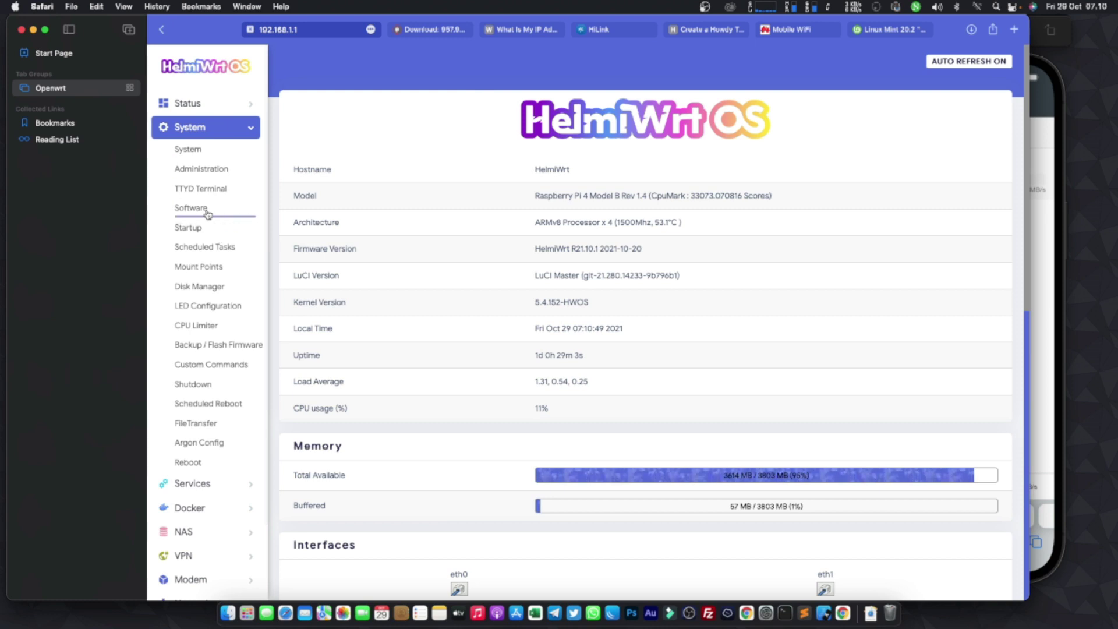
{"action": "left_click", "coordinate": [207, 210]}
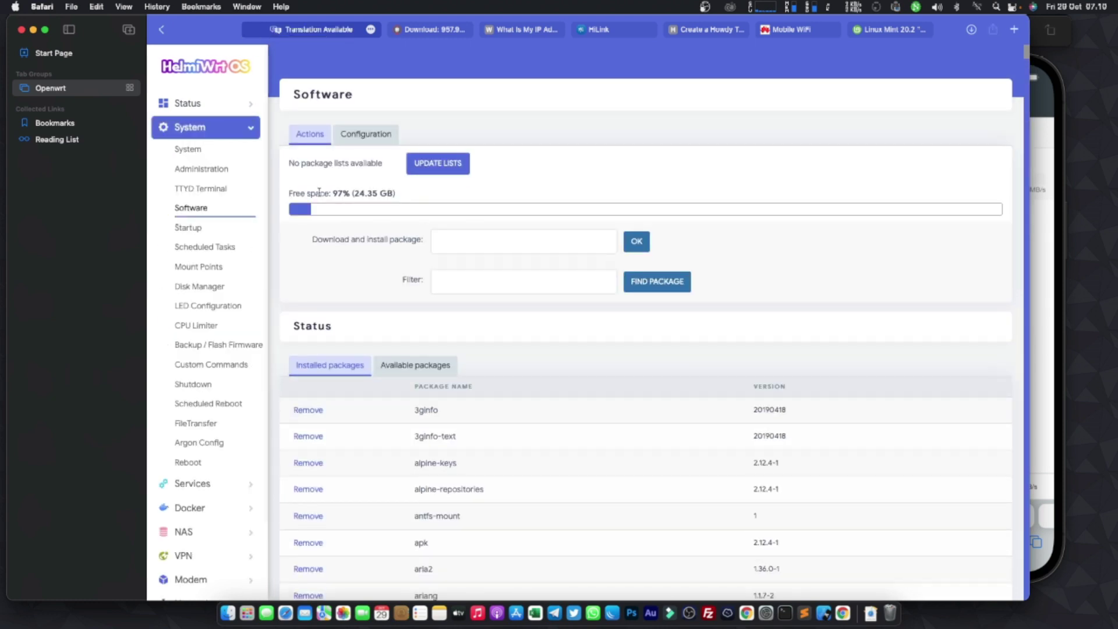
{"action": "left_click_drag", "start_coordinate": [320, 193], "coordinate": [389, 195]}
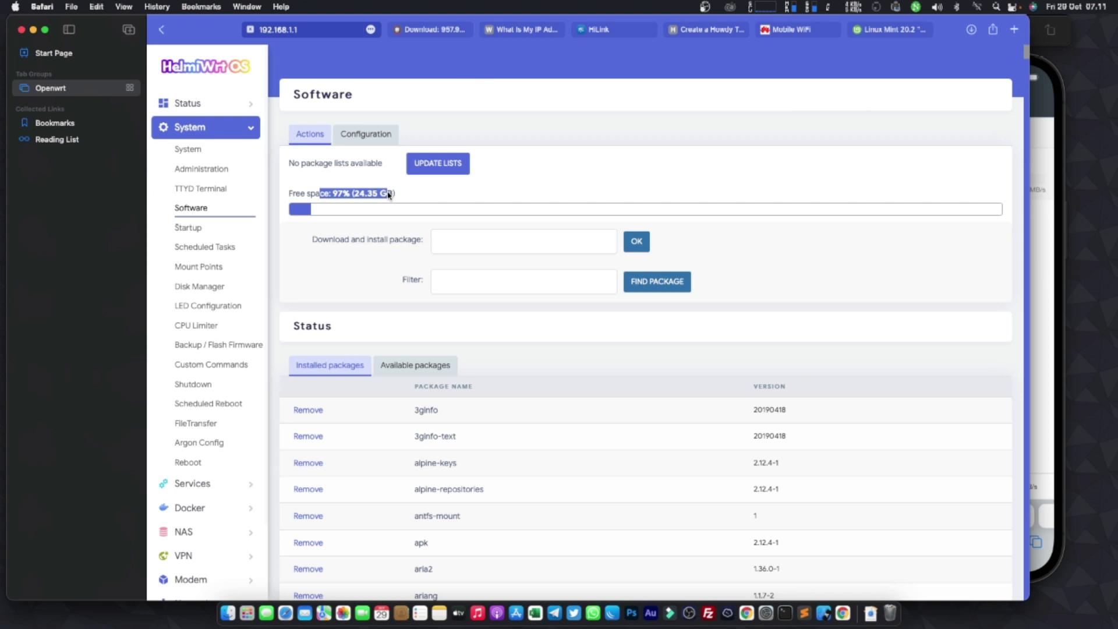
{"action": "left_click_drag", "start_coordinate": [396, 193], "coordinate": [317, 194]}
{"action": "left_click", "coordinate": [414, 197]}
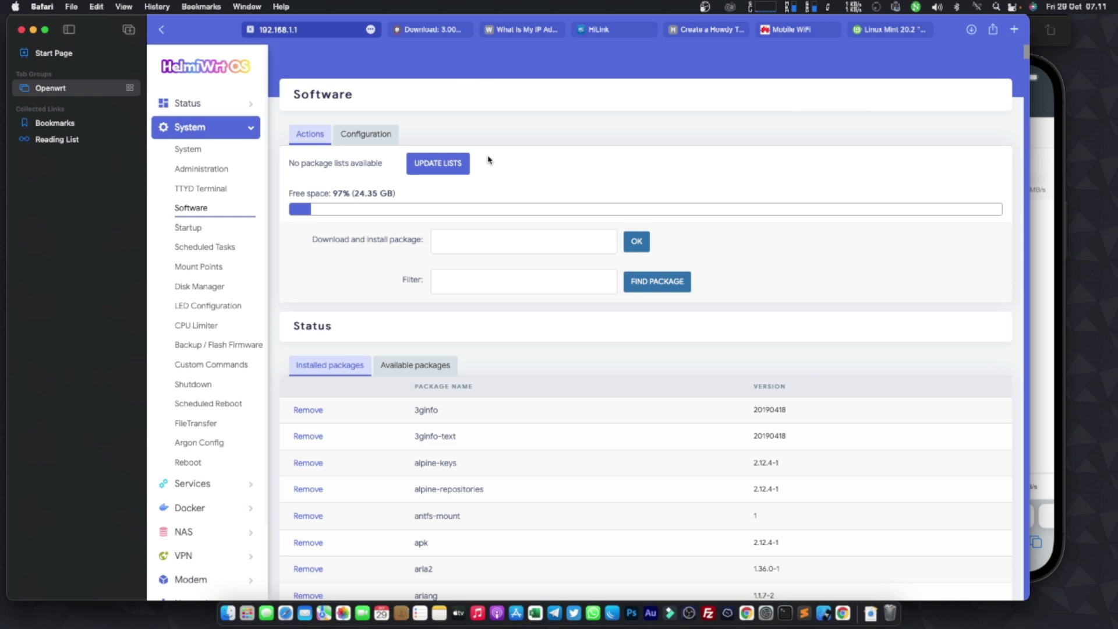
- Open the Mount Points page and scroll through the mounted file system tables
{"action": "left_click", "coordinate": [210, 269]}
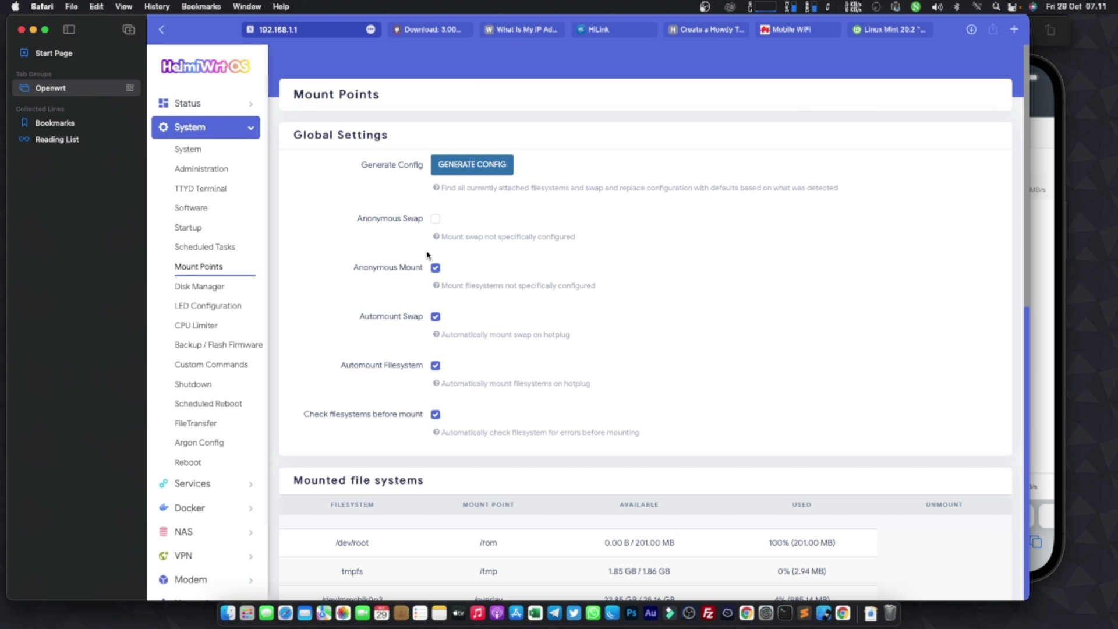
{"action": "scroll", "coordinate": [578, 299], "scroll_direction": "down", "scroll_amount": 5}
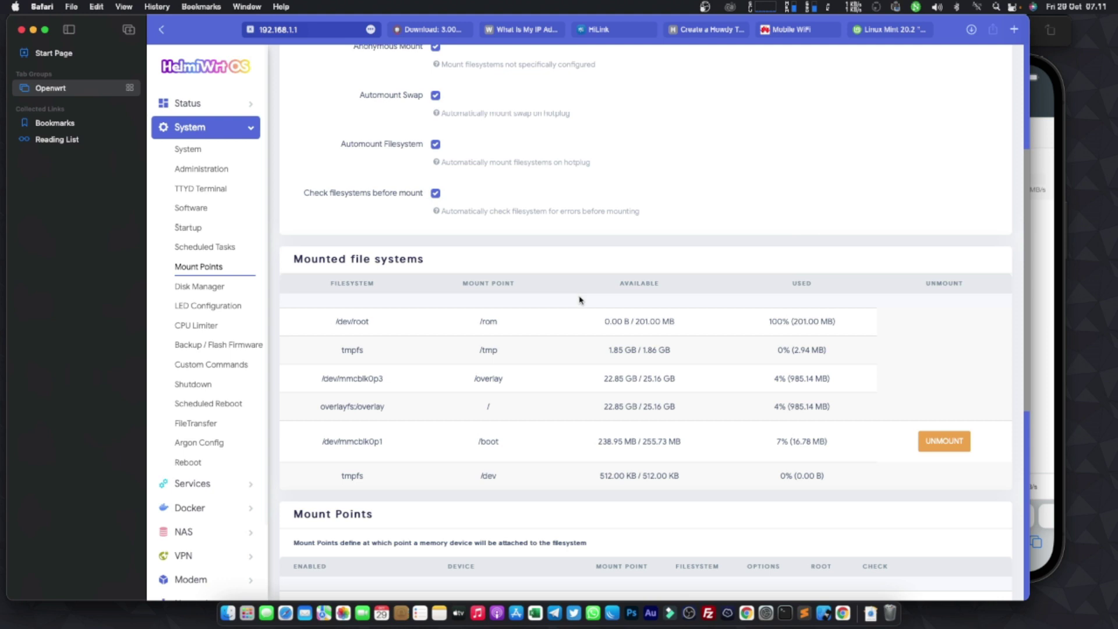
{"action": "scroll", "coordinate": [576, 294], "scroll_direction": "down", "scroll_amount": 2}
{"action": "scroll", "coordinate": [597, 286], "scroll_direction": "down", "scroll_amount": 4}
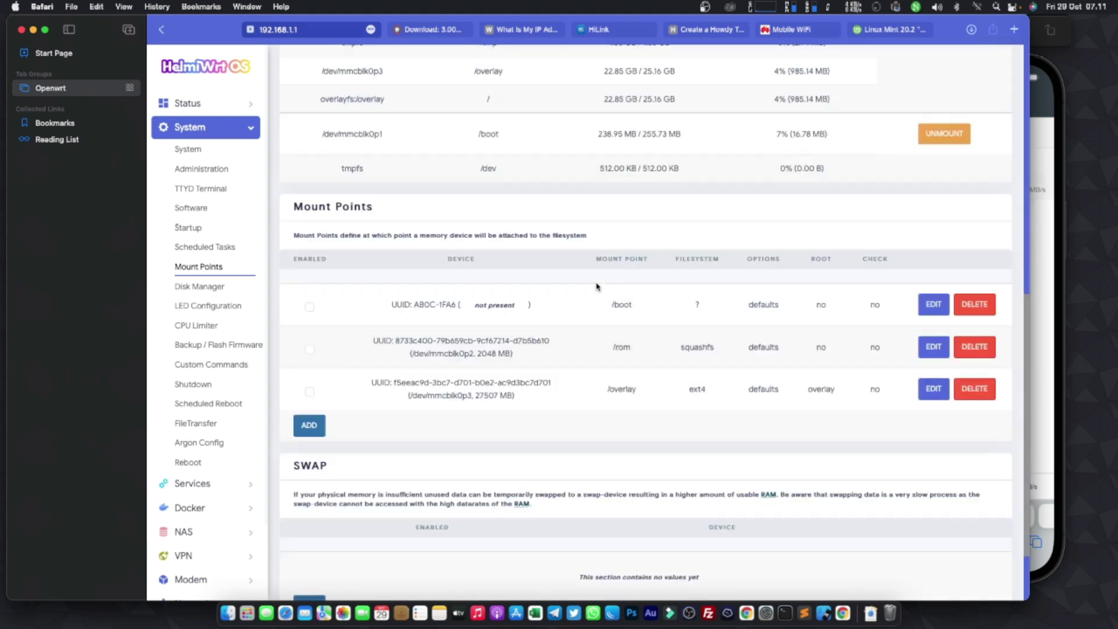
{"action": "scroll", "coordinate": [586, 278], "scroll_direction": "down", "scroll_amount": 1}
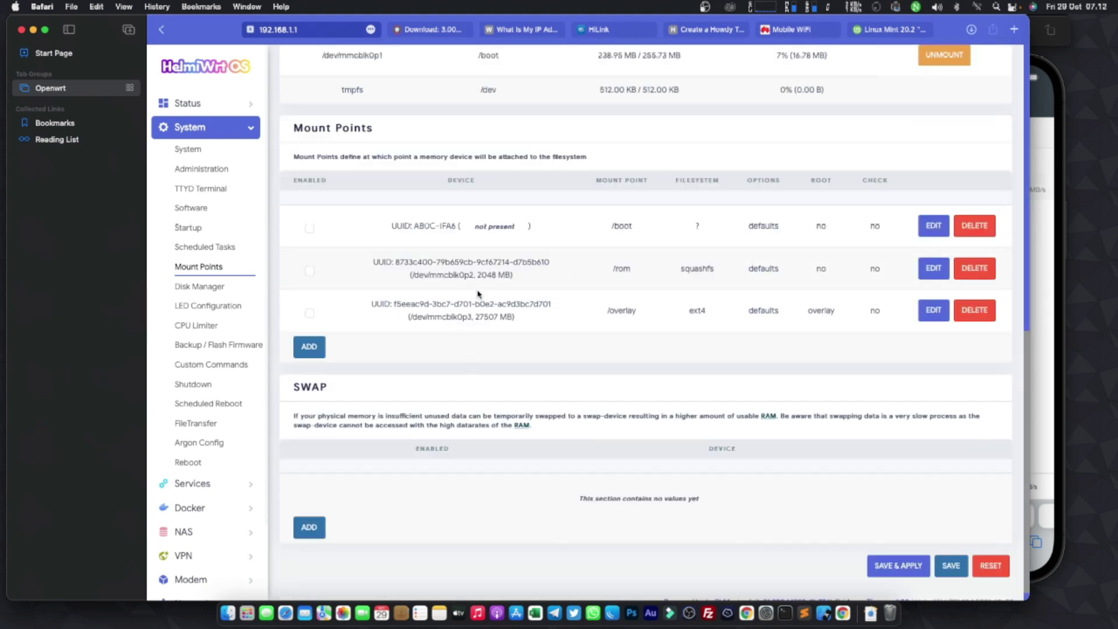
{"action": "scroll", "coordinate": [463, 276], "scroll_direction": "up", "scroll_amount": 4}
{"action": "scroll", "coordinate": [463, 276], "scroll_direction": "up", "scroll_amount": 4}
{"action": "scroll", "coordinate": [463, 276], "scroll_direction": "up", "scroll_amount": 4}
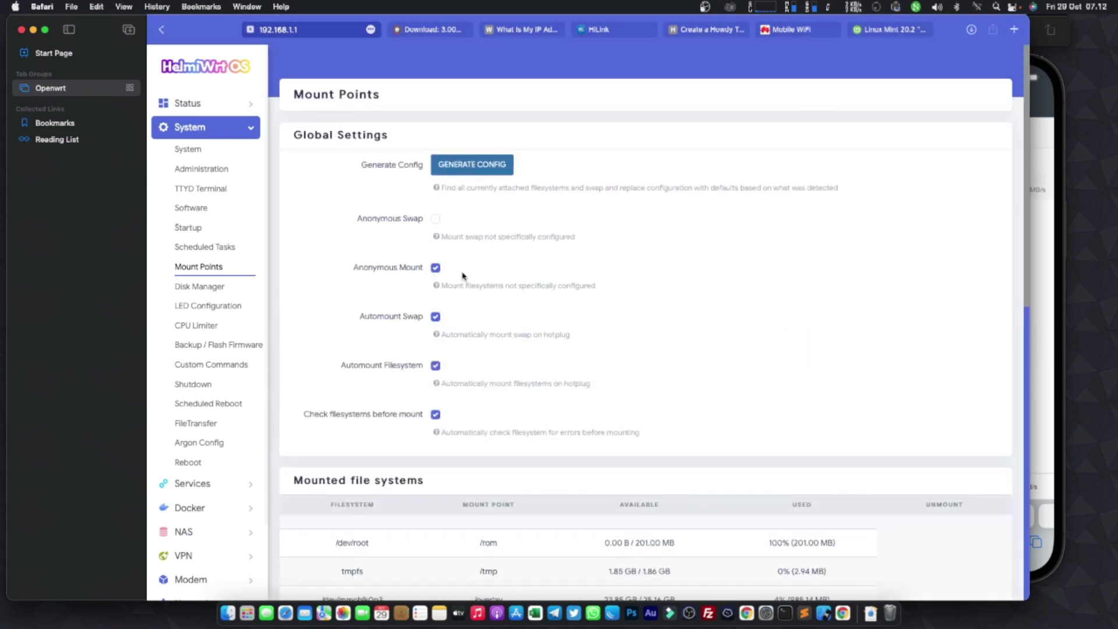
{"action": "scroll", "coordinate": [463, 276], "scroll_direction": "down", "scroll_amount": 5}
{"action": "scroll", "coordinate": [463, 276], "scroll_direction": "down", "scroll_amount": 6}
{"action": "scroll", "coordinate": [460, 279], "scroll_direction": "up", "scroll_amount": 3}
{"action": "scroll", "coordinate": [457, 291], "scroll_direction": "down", "scroll_amount": 2}
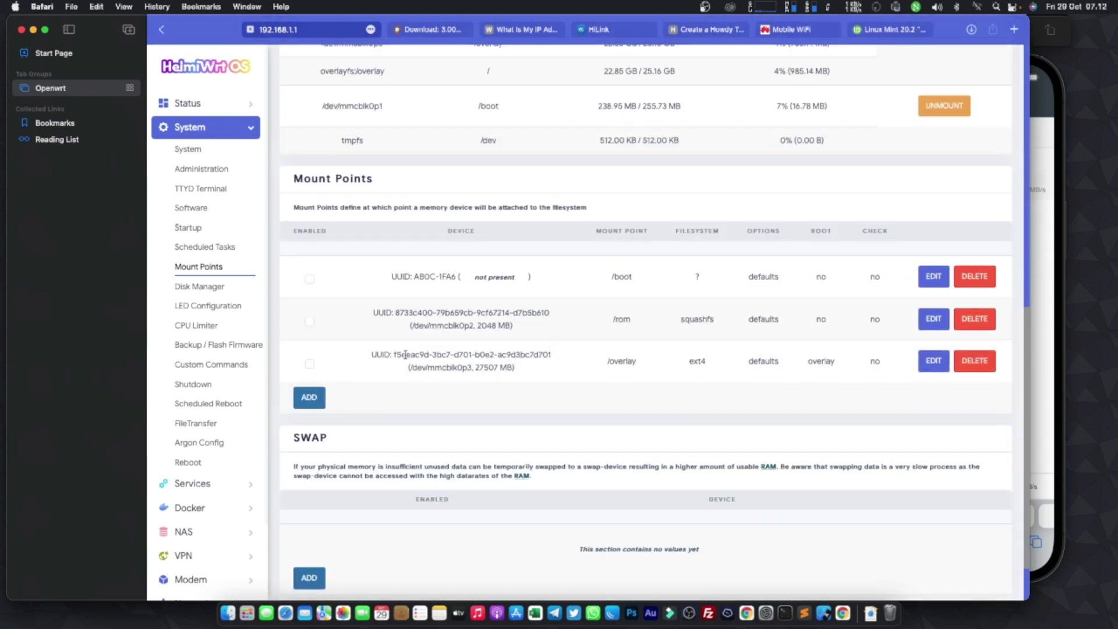
- Inspect the /overlay mount entry's settings, then go back to the Status Overview
{"action": "left_click_drag", "start_coordinate": [406, 355], "coordinate": [707, 364]}
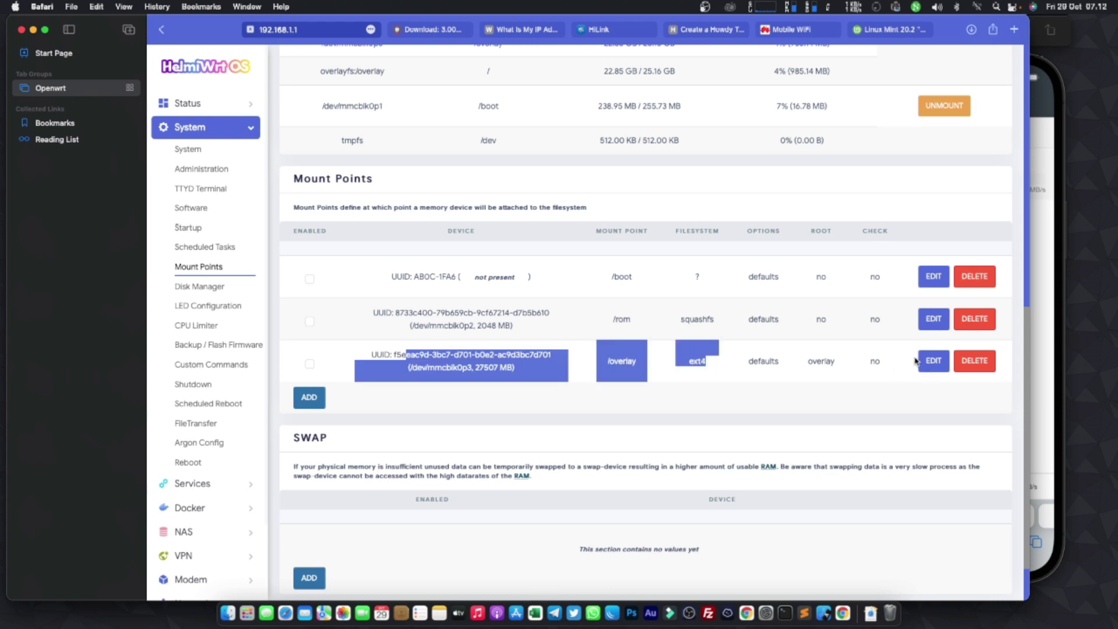
{"action": "left_click", "coordinate": [933, 363]}
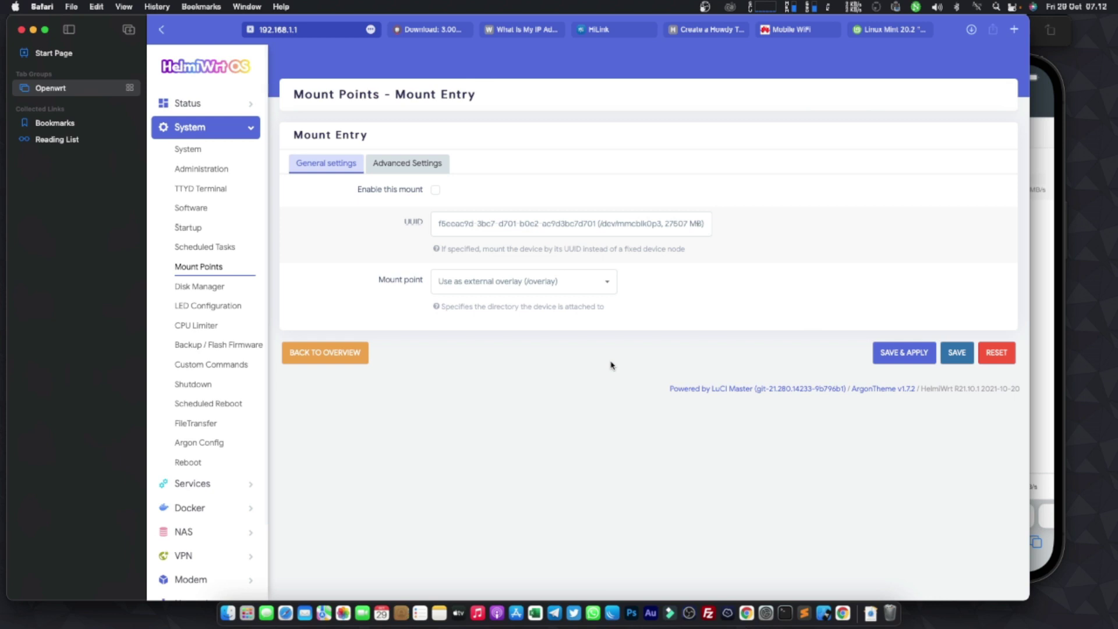
{"action": "left_click", "coordinate": [188, 103]}
{"action": "left_click", "coordinate": [198, 124]}
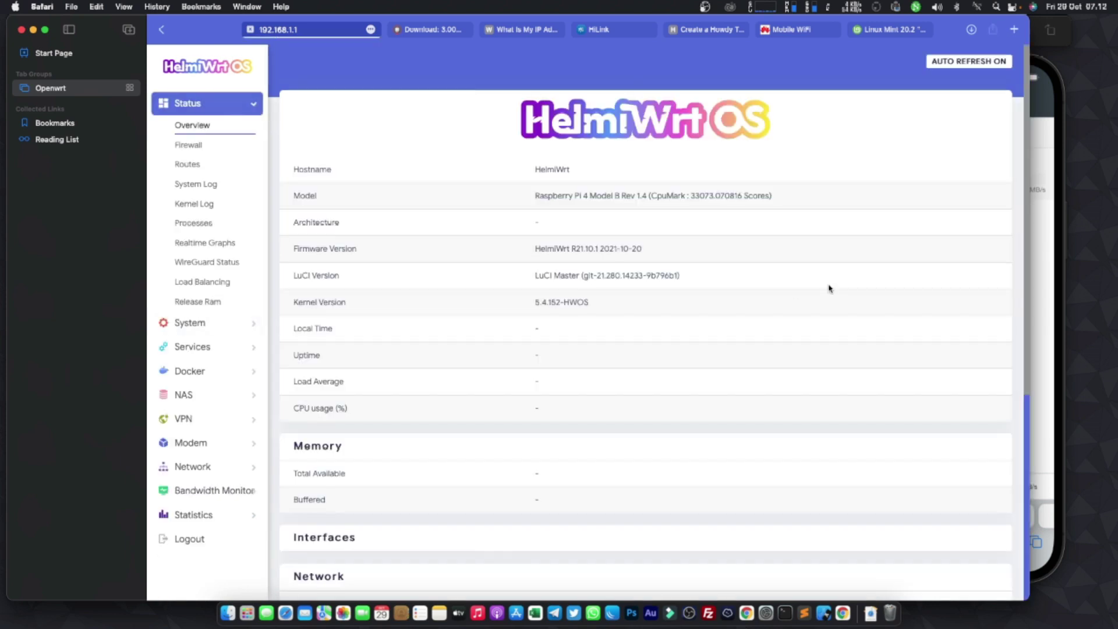